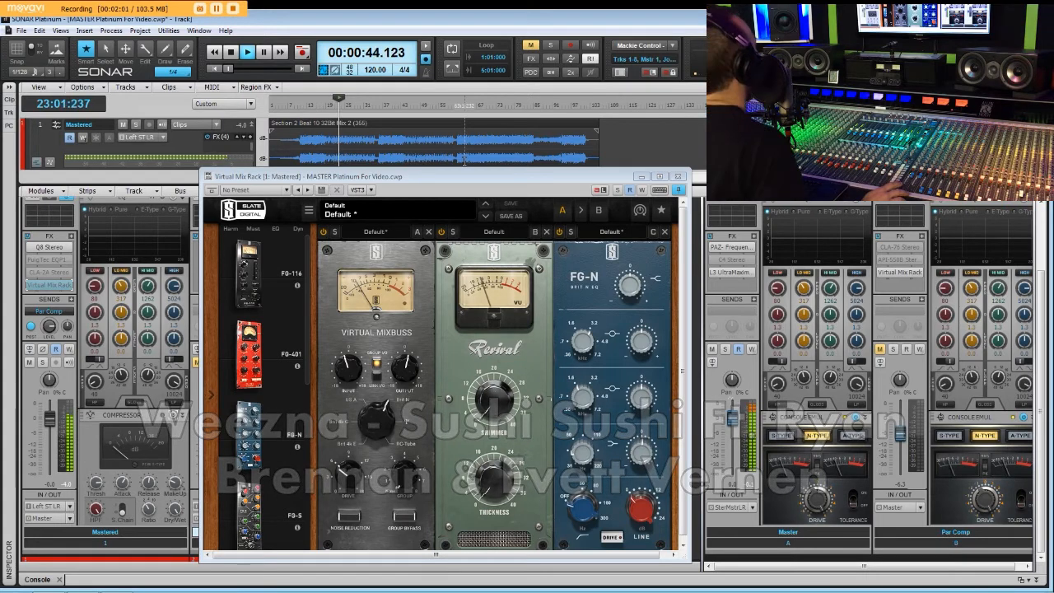
- Stop playback, close the Virtual Mix Rack window and place the playhead at bar 14 of the Mastered track
key(space)
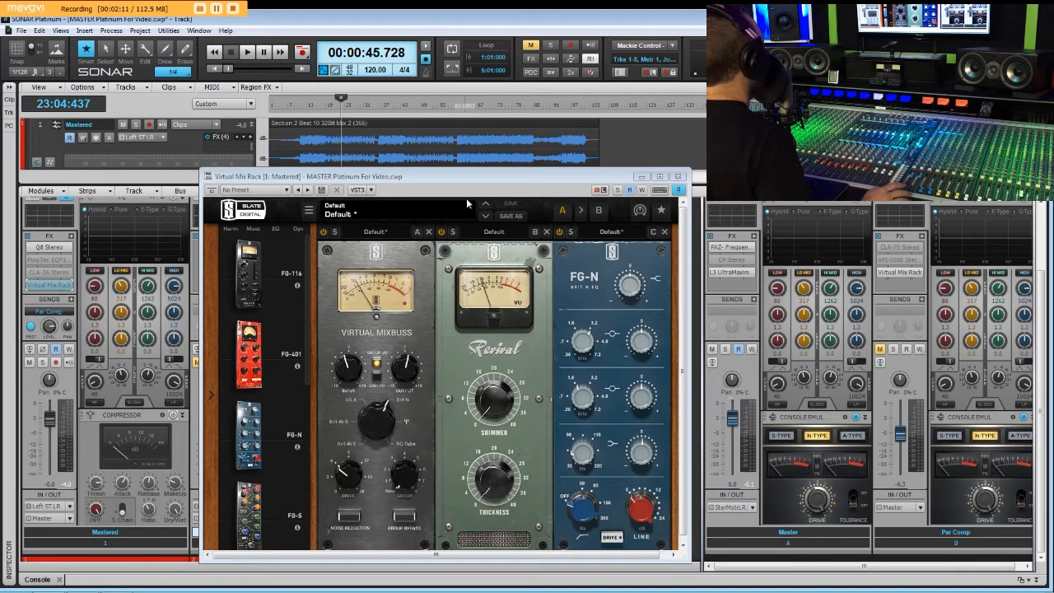
click(313, 107)
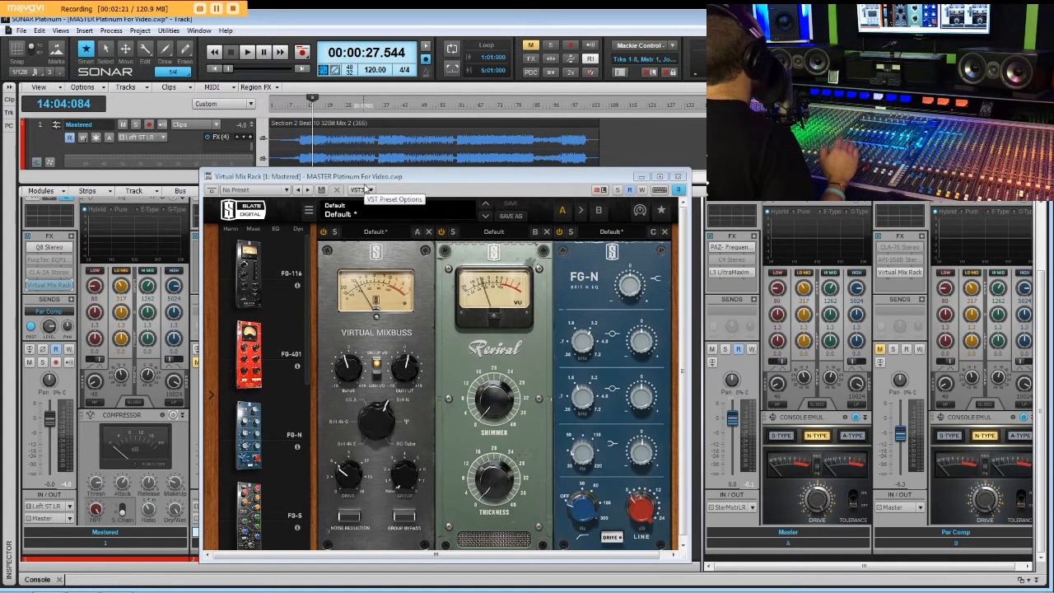
click(674, 178)
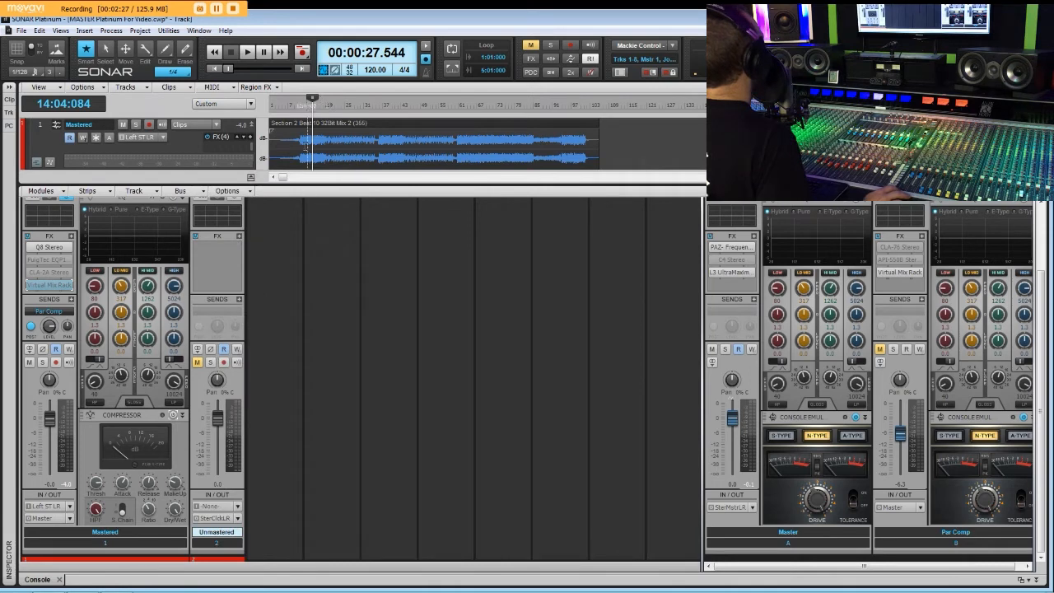
click(311, 107)
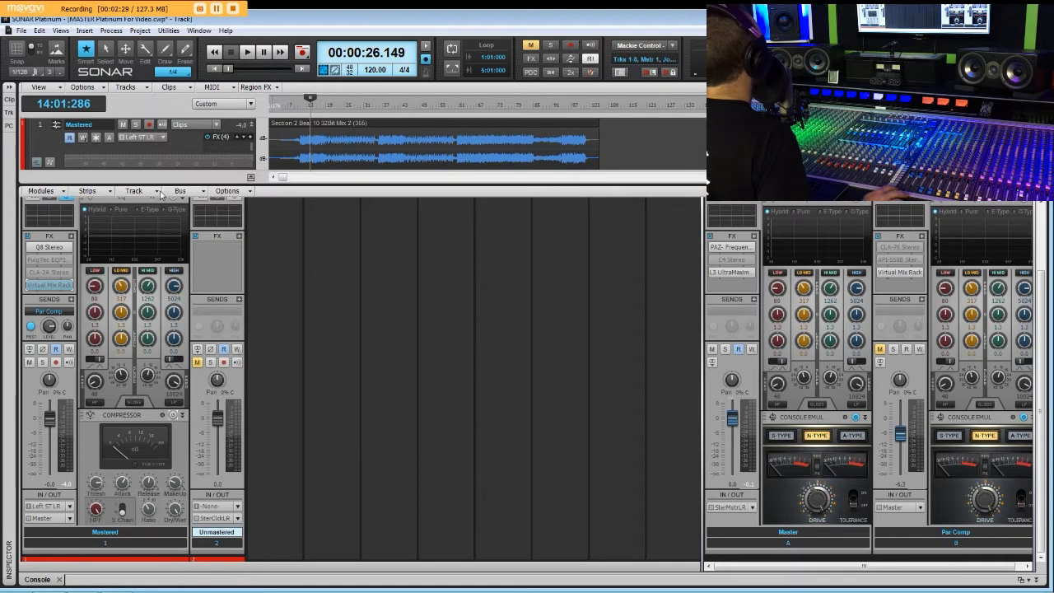
- Examine the band settings of the Q8 Stereo equalizer on the Mastered track and close it
double_click(34, 251)
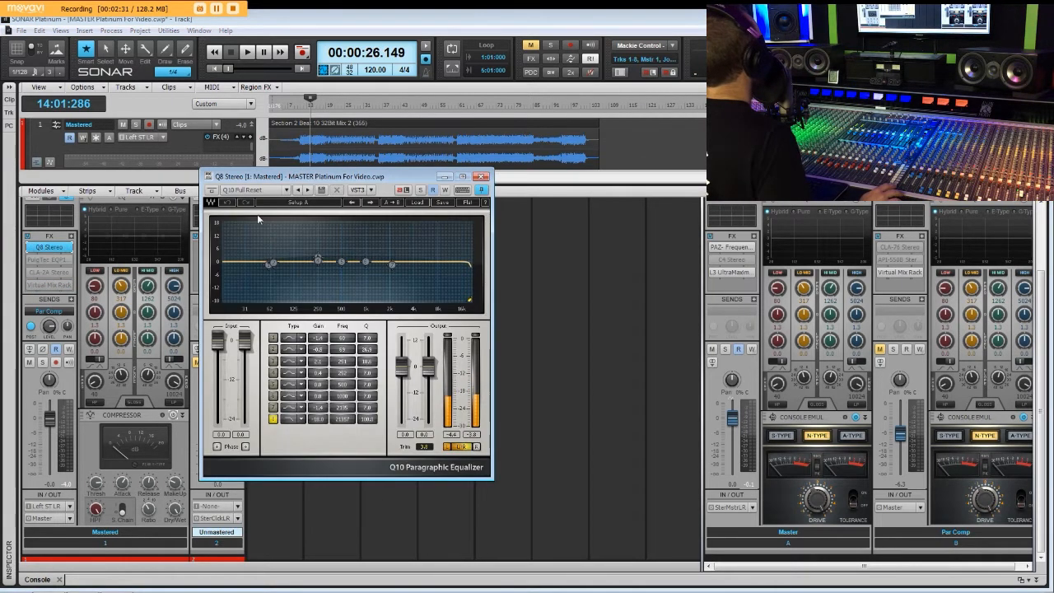
drag(320, 180, 431, 211)
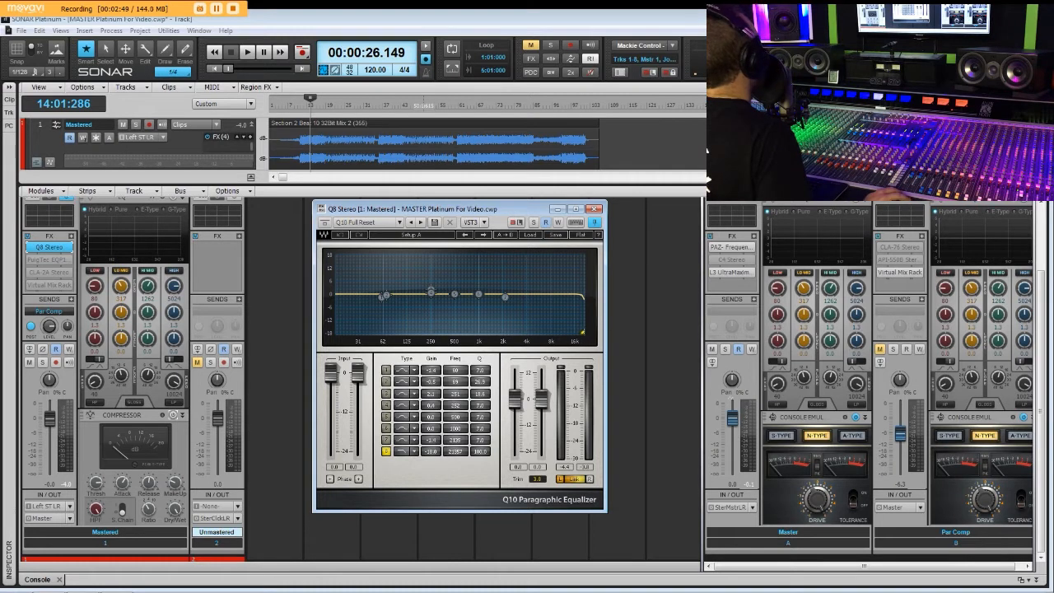
click(597, 210)
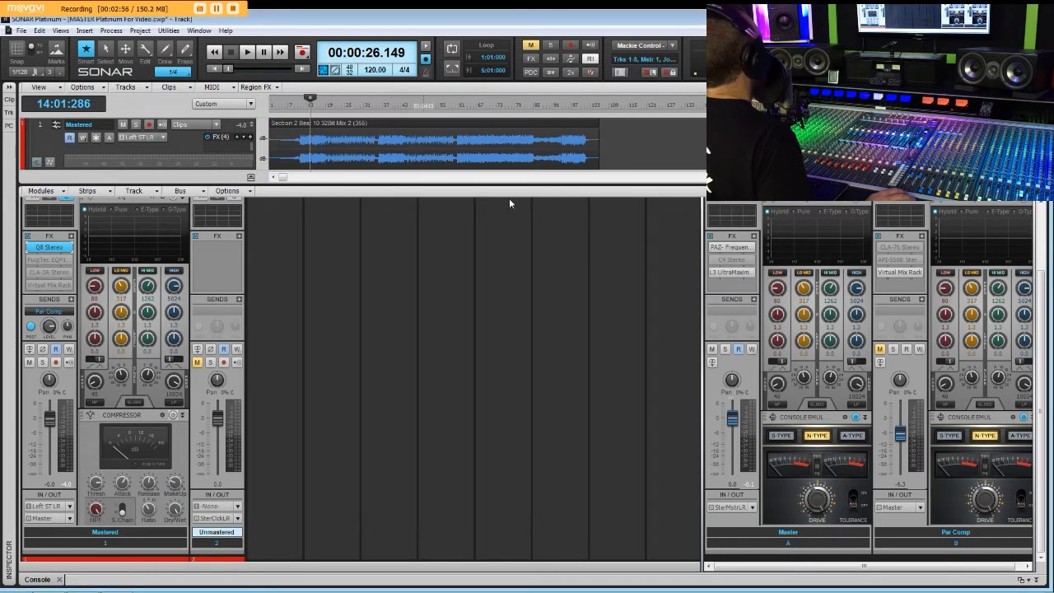
- Reopen the Virtual Mix Rack on the Mastered track, reposition its window and enable the effect
double_click(35, 285)
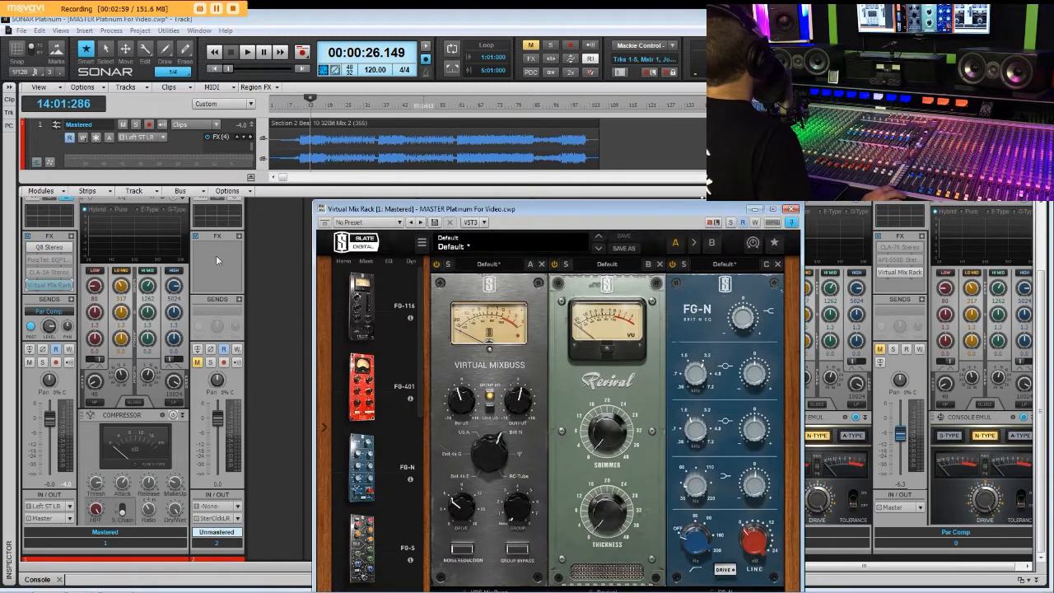
drag(399, 212, 331, 189)
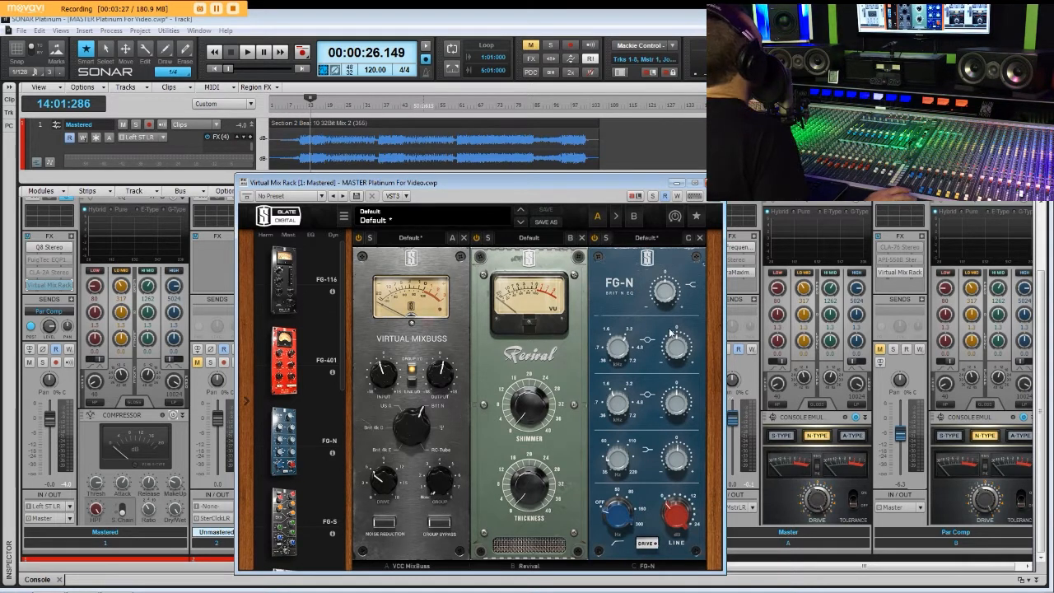
click(31, 285)
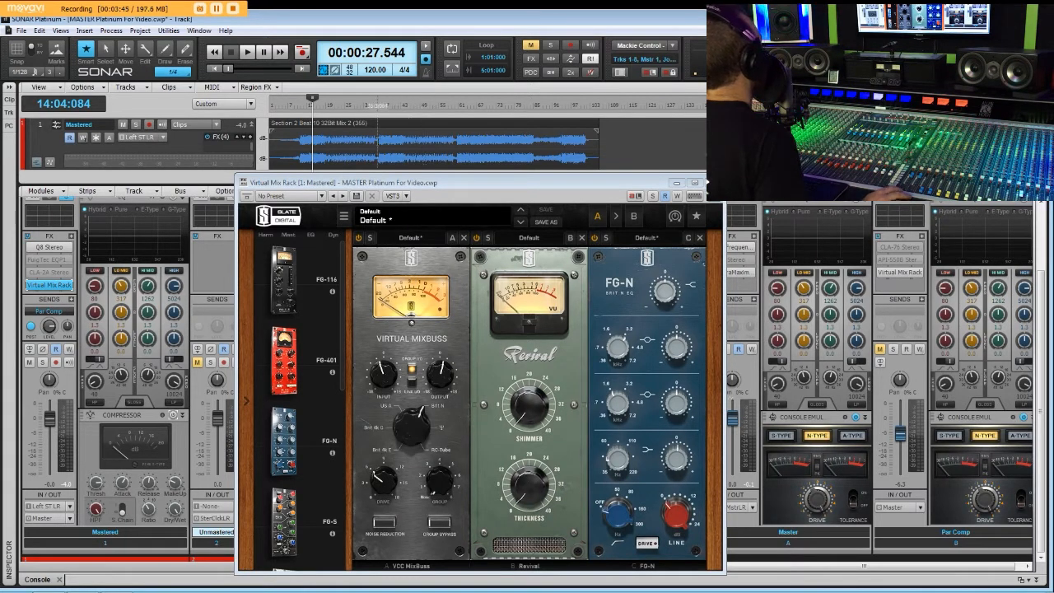
- Play the track from bar 11 and lower the Virtual Mixbuss input to -6.14 dB
click(300, 109)
key(space)
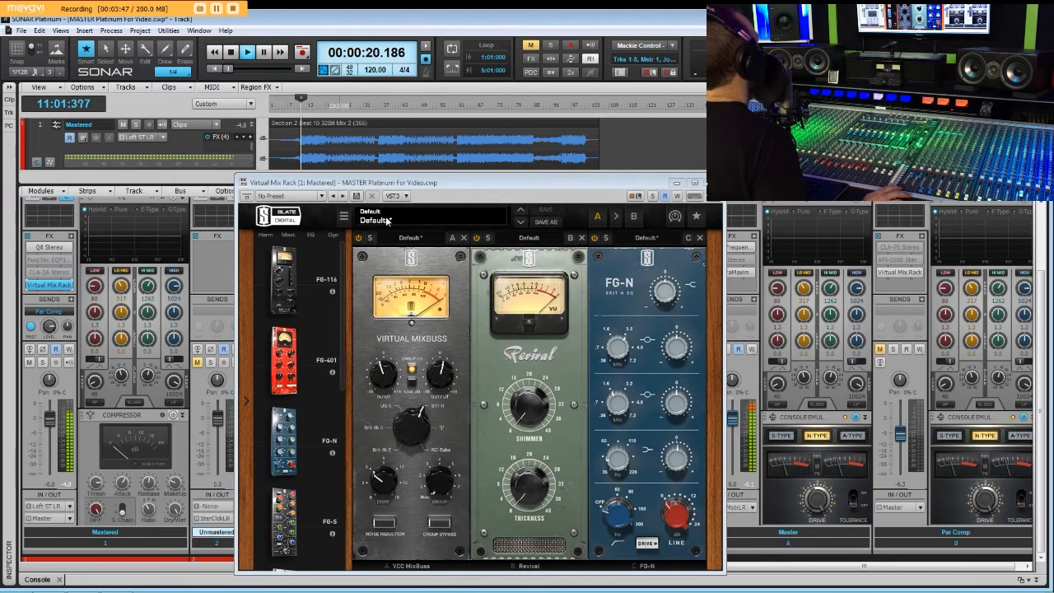
mouse_move(391, 371)
mouse_down()
mouse_move(399, 410)
mouse_move(399, 394)
mouse_up()
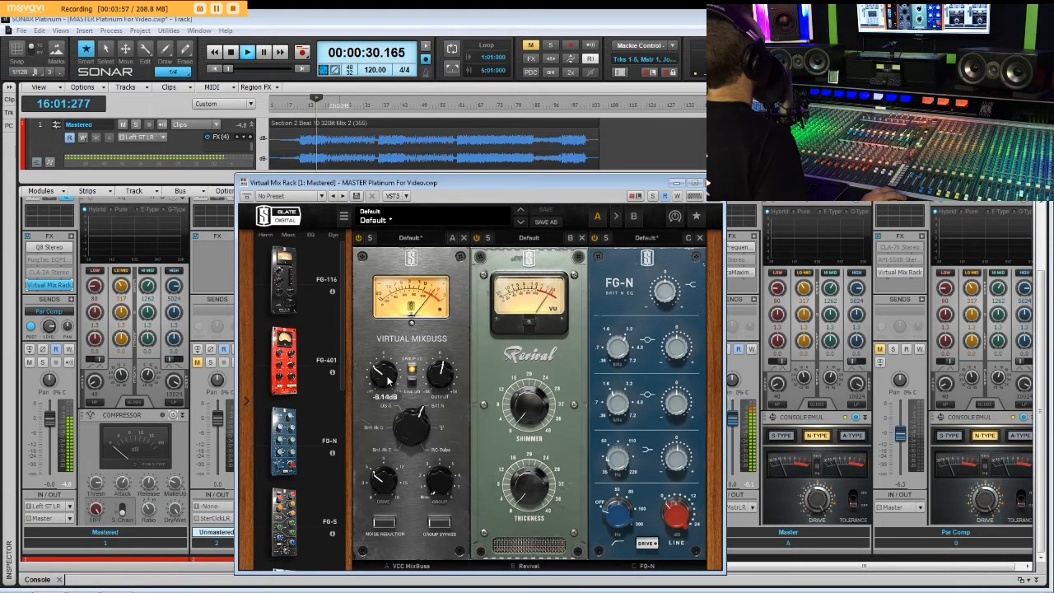
drag(388, 378, 388, 380)
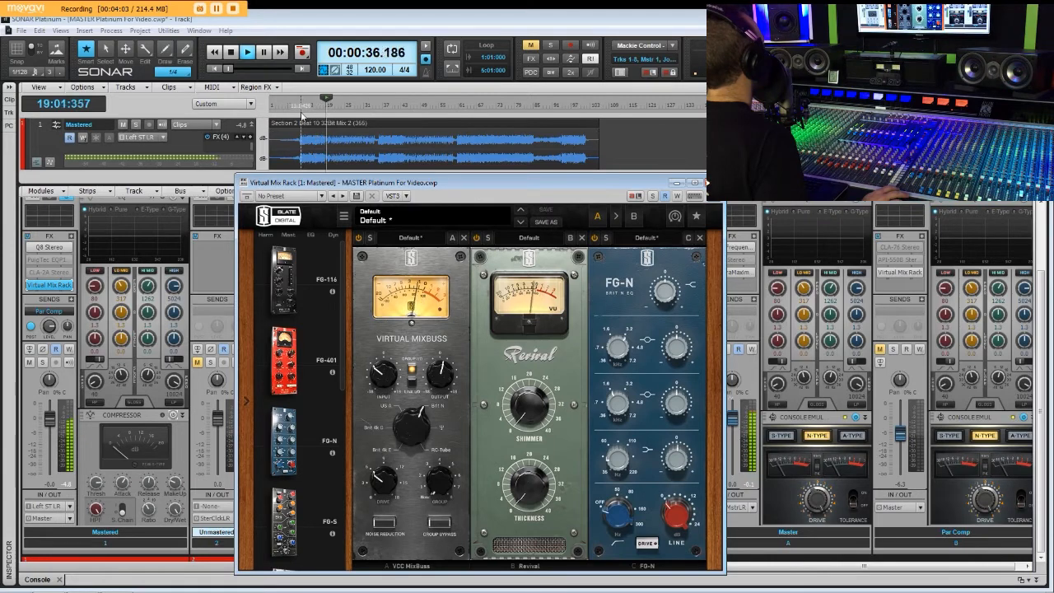
key(space)
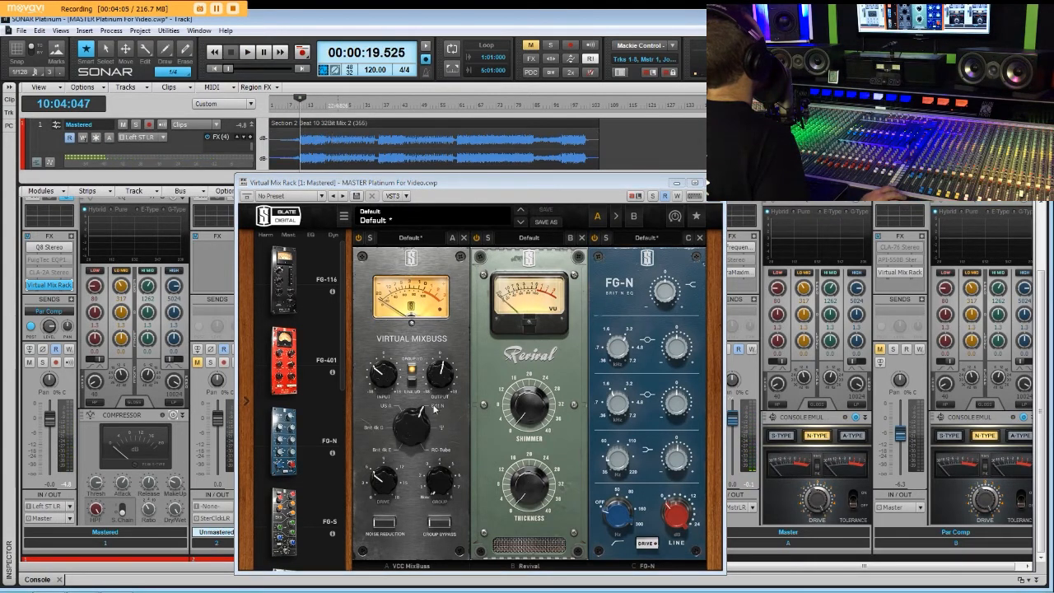
- Audition the master with the Virtual Mixbuss input raised to 0.00 dB, and turn the input back down
mouse_move(399, 370)
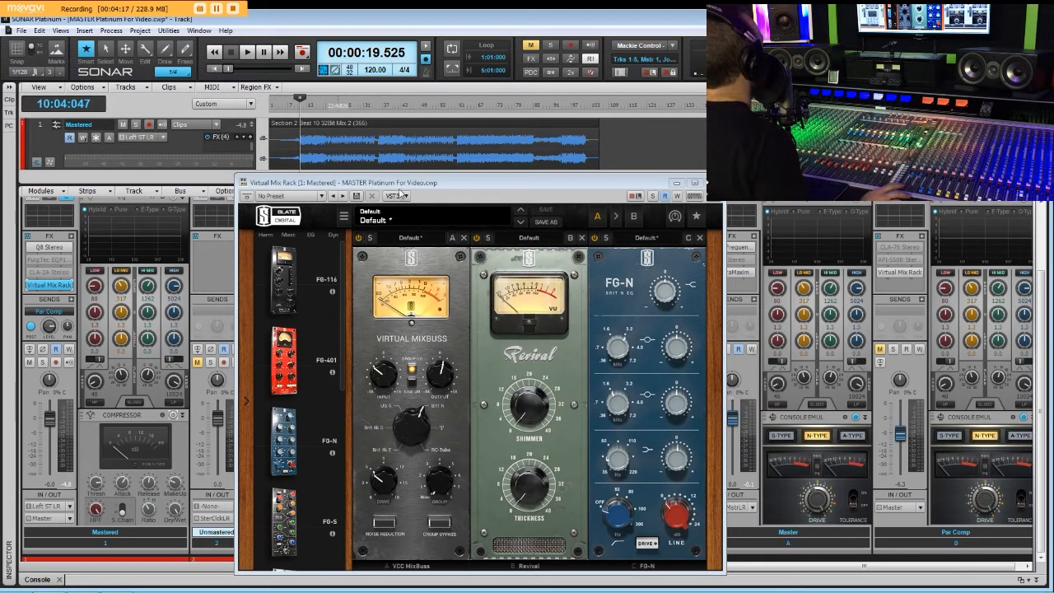
key(space)
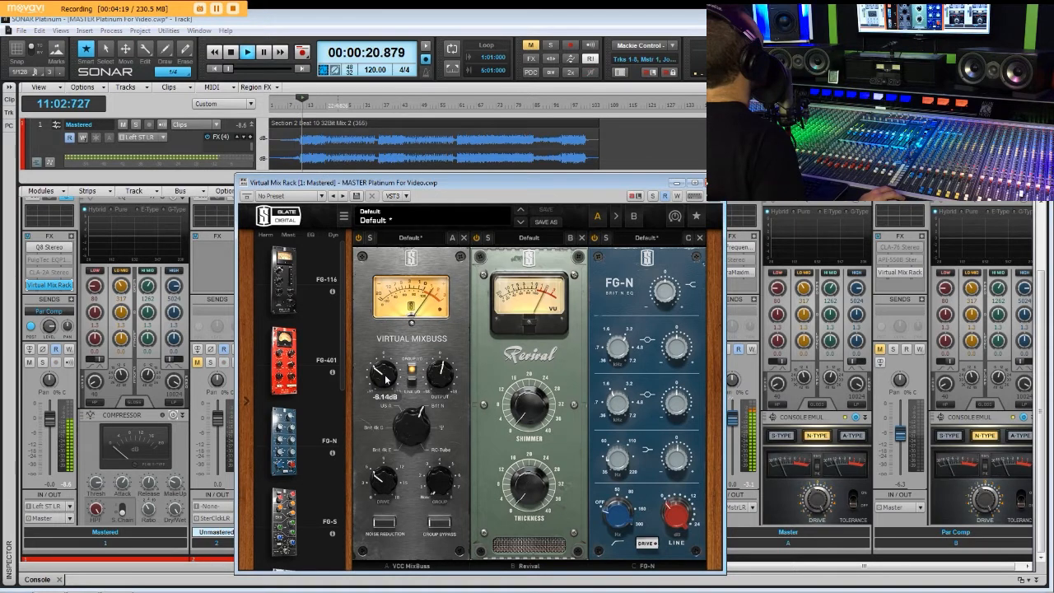
drag(386, 377, 375, 340)
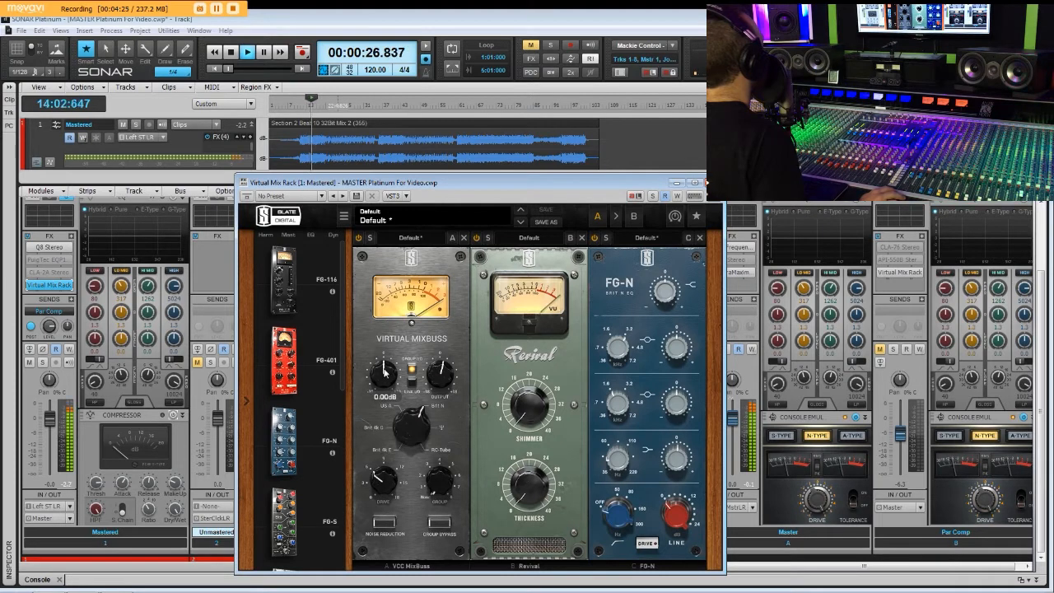
key(space)
drag(384, 372, 394, 400)
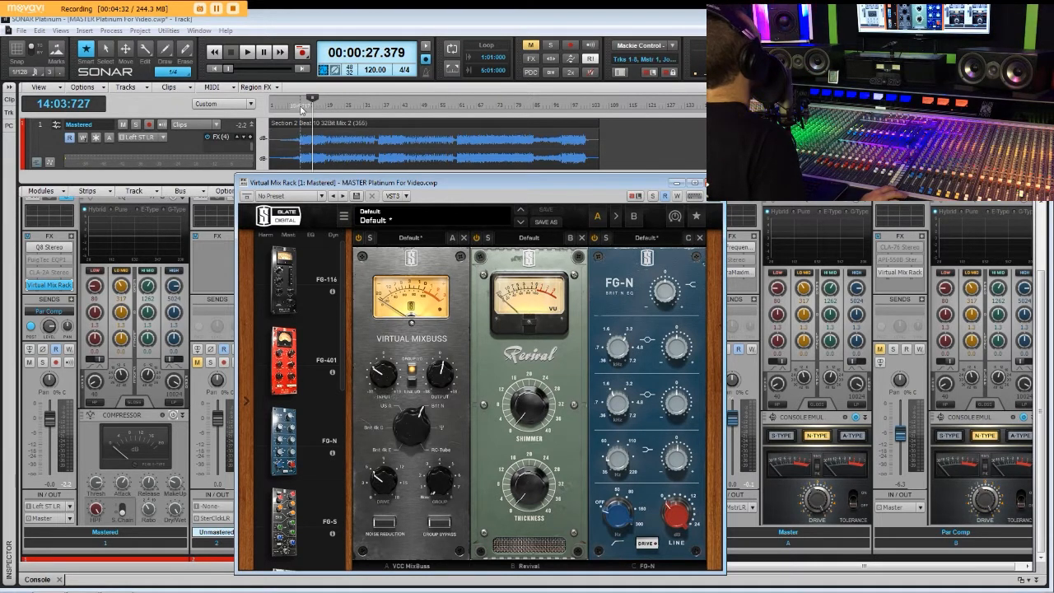
- Play the track from bar 10 to listen to the lowered Mixbuss input, and stop playback
click(301, 106)
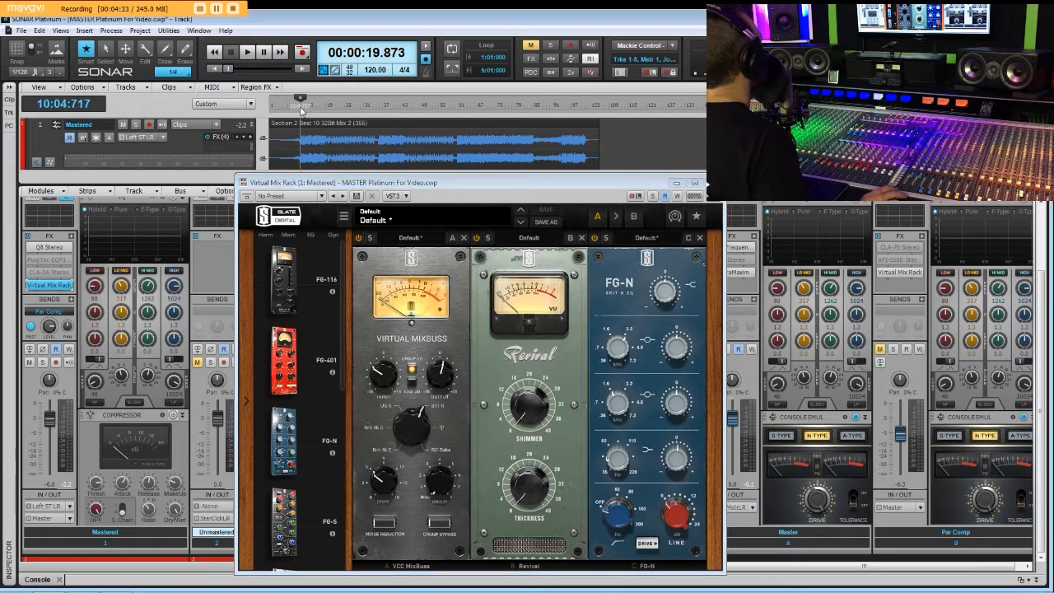
key(space)
click(388, 374)
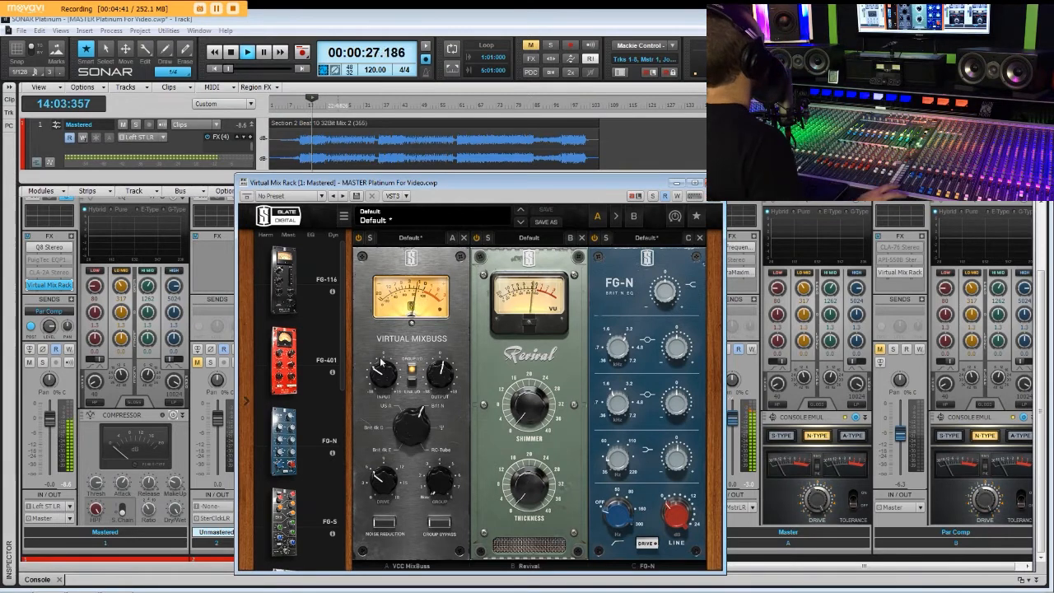
key(space)
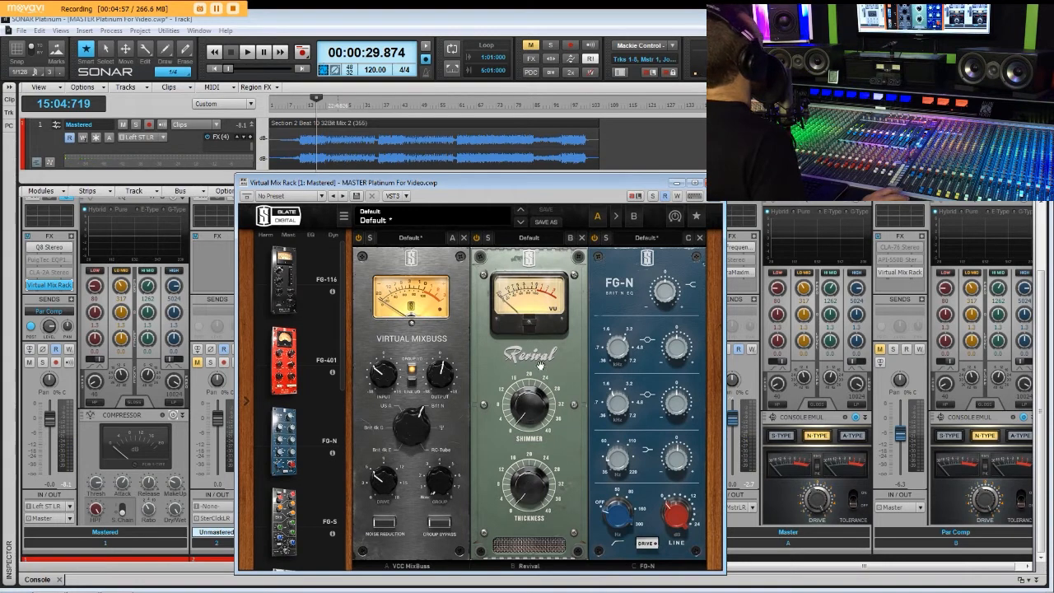
- Play from bar 10 while sweeping the Revival Shimmer up and back down, leaving it at 3.60
mouse_move(533, 418)
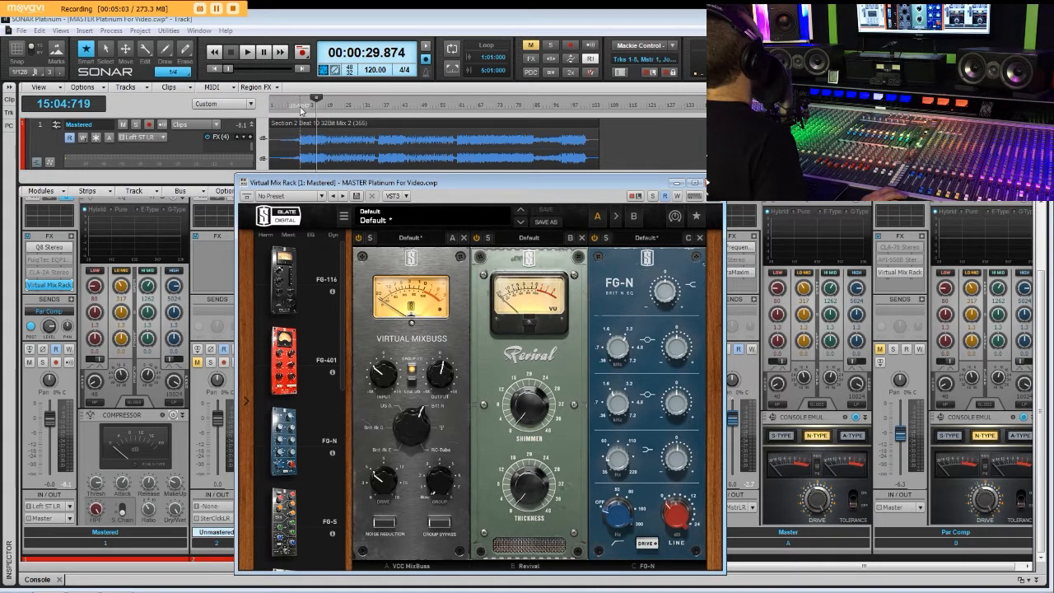
click(301, 107)
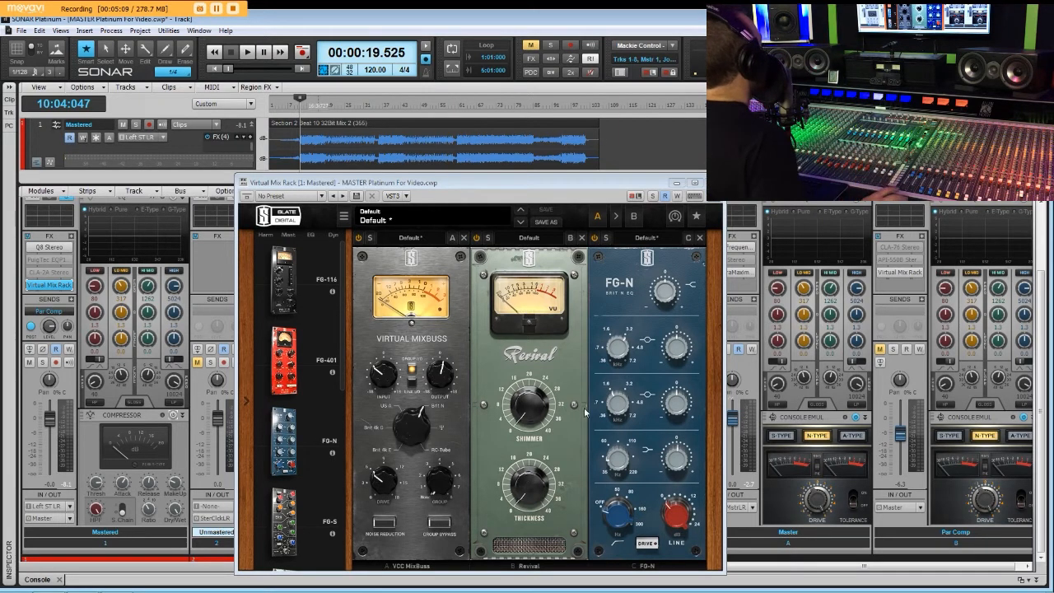
key(space)
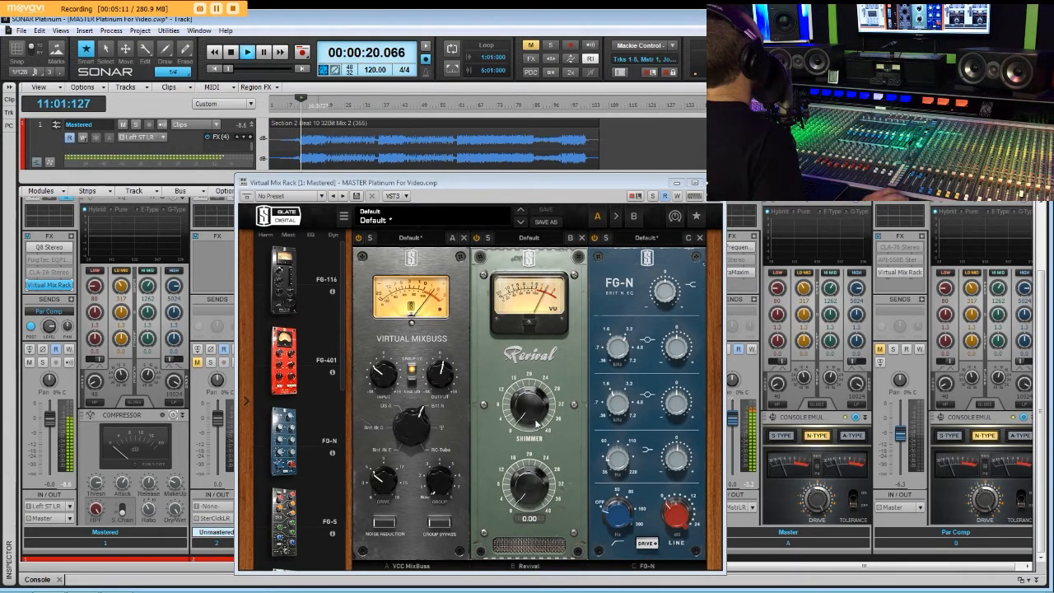
click(528, 397)
drag(528, 398, 511, 317)
drag(510, 301, 541, 409)
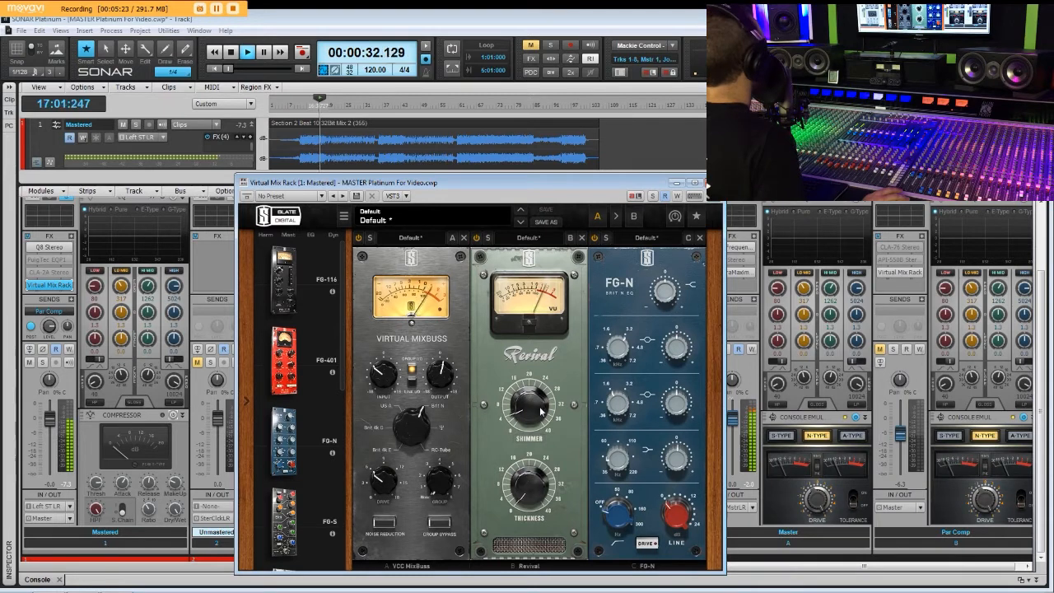
scroll(541, 409, down, 2)
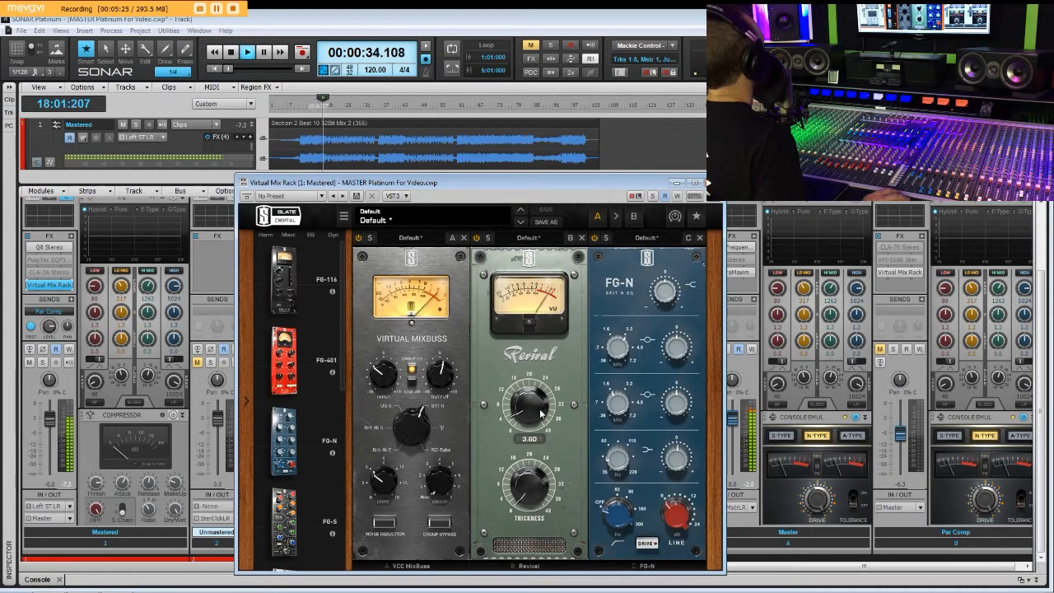
key(space)
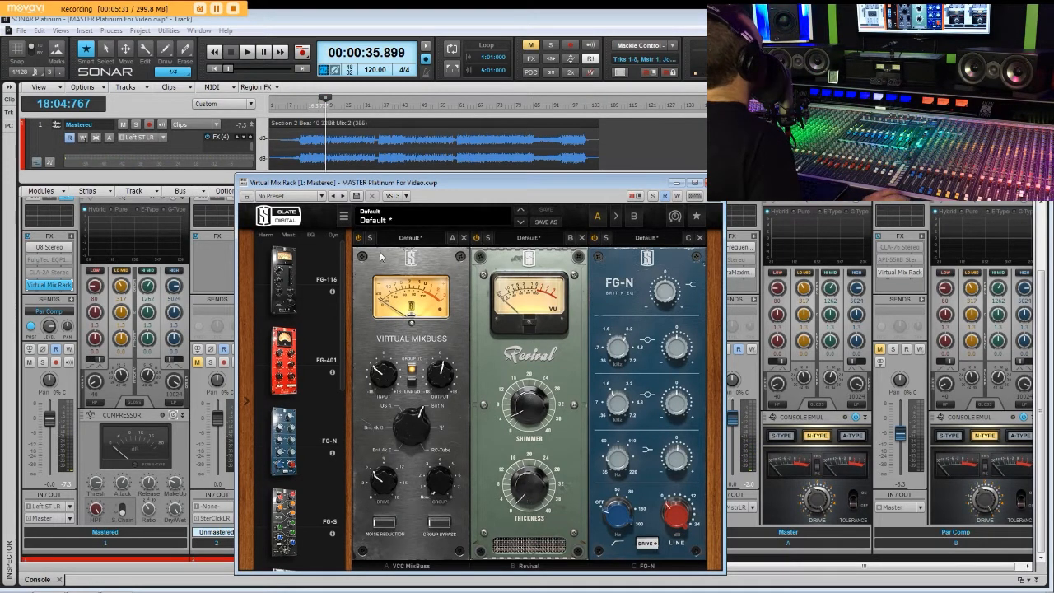
- Play from bar 10 while sweeping the Revival Thickness up and settling it at a low amount
click(302, 111)
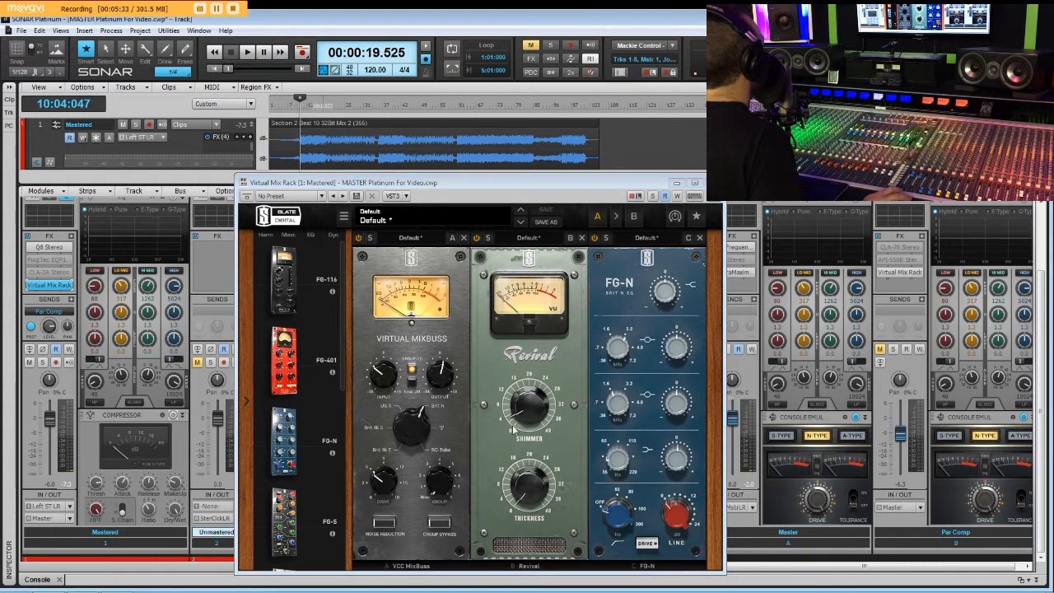
mouse_move(531, 493)
key(space)
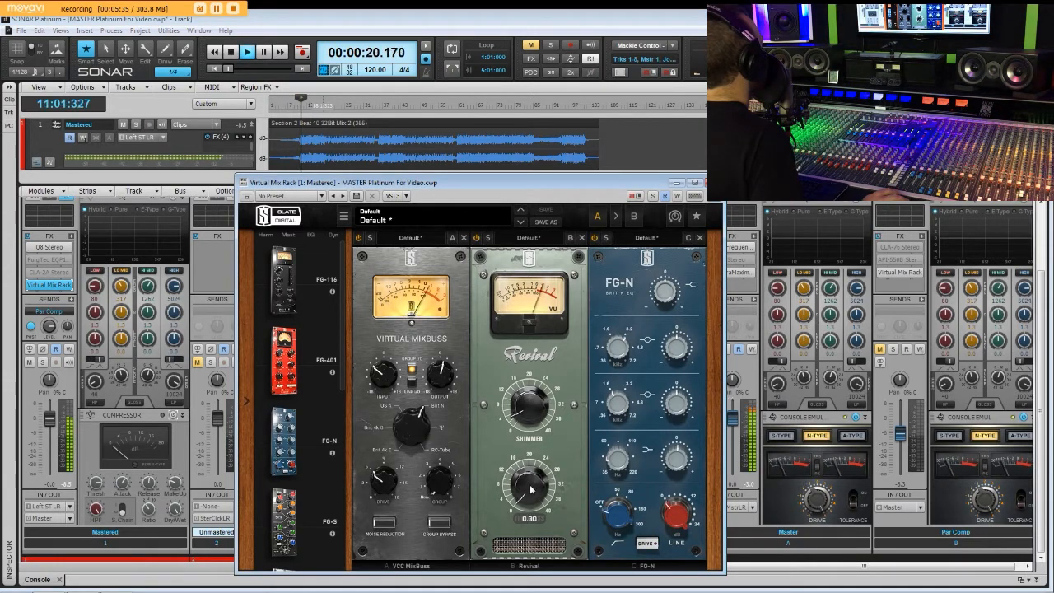
drag(520, 458, 500, 406)
drag(483, 345, 503, 453)
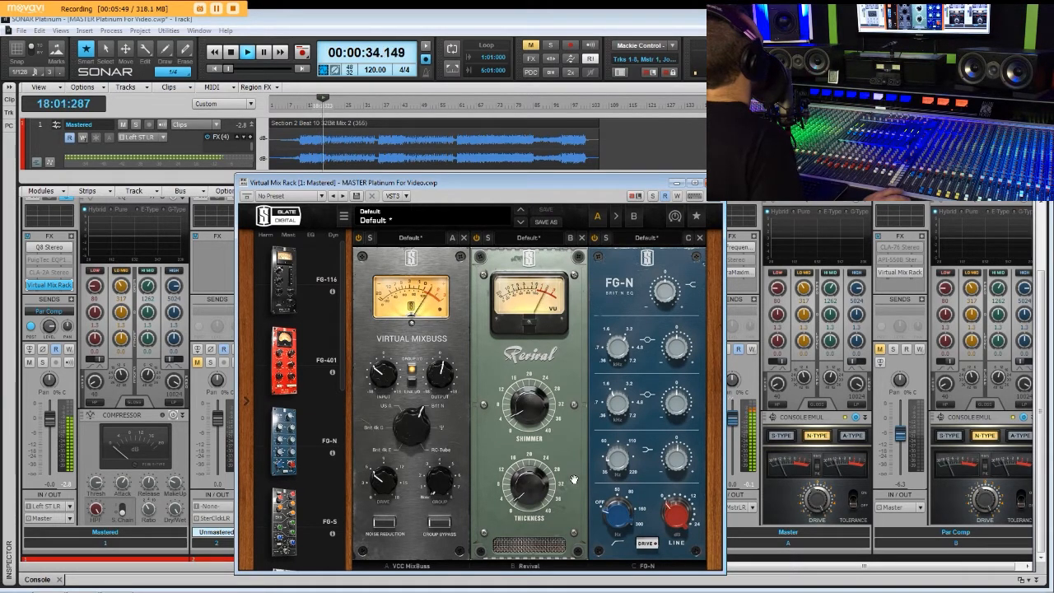
key(space)
mouse_move(534, 490)
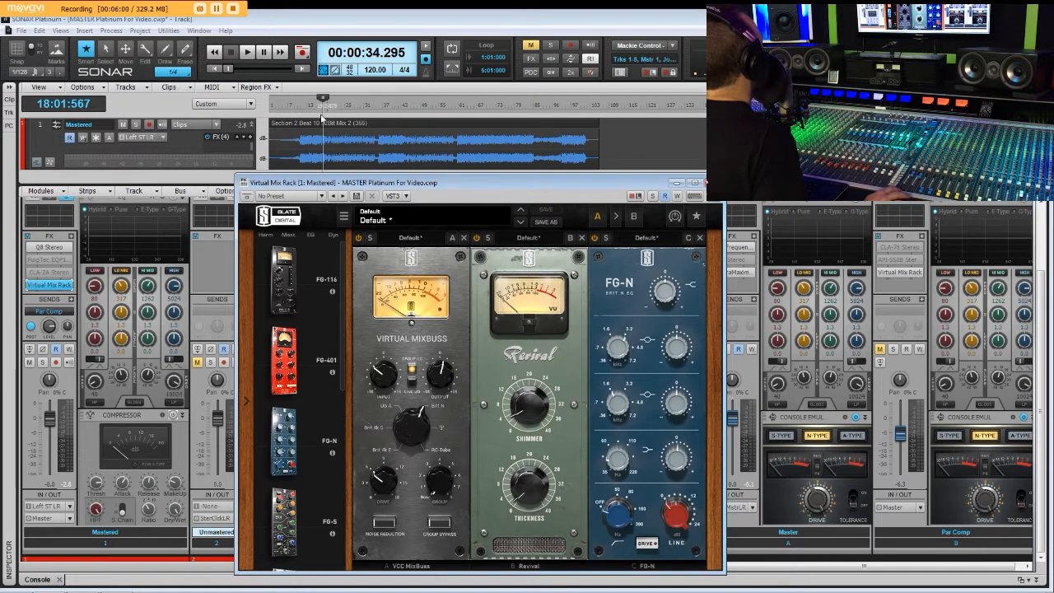
- Return the playhead to bar 10 and adjust the FG-N low band to 40.6 Hz with a gain of +1.26 dB
click(298, 103)
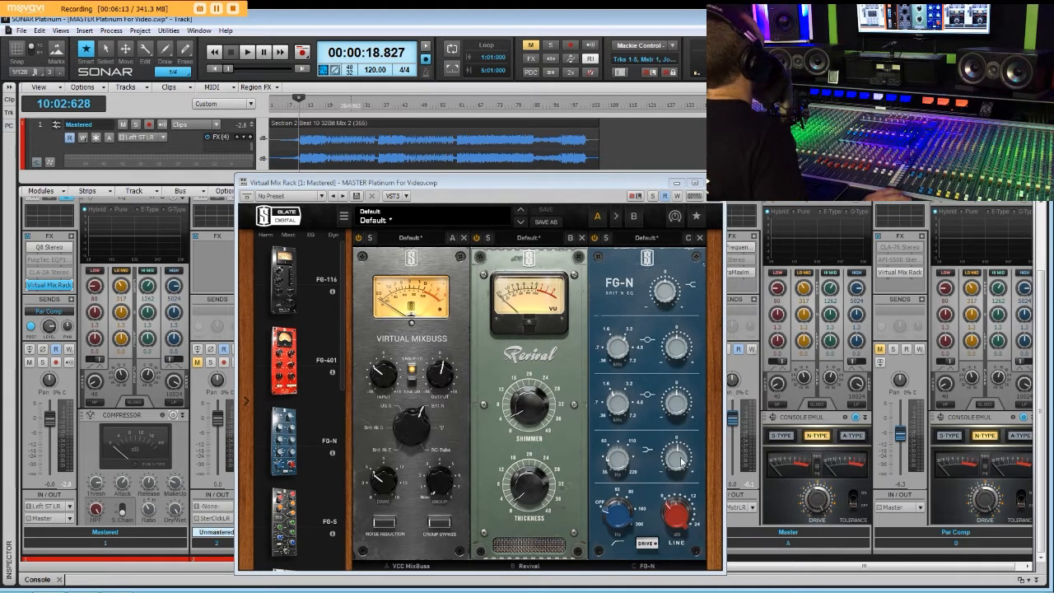
drag(671, 462, 675, 459)
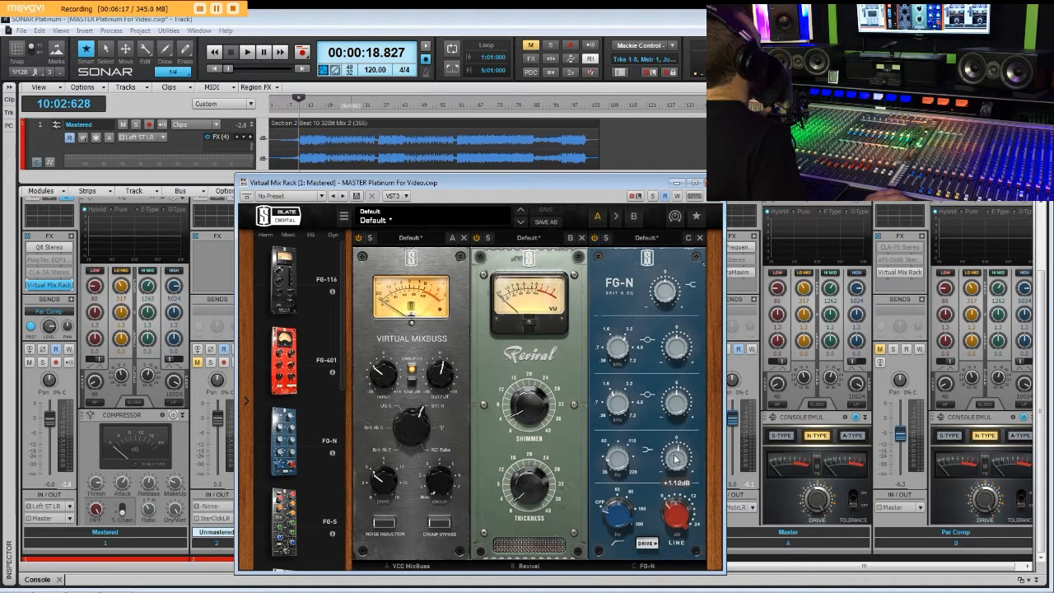
drag(627, 464, 626, 463)
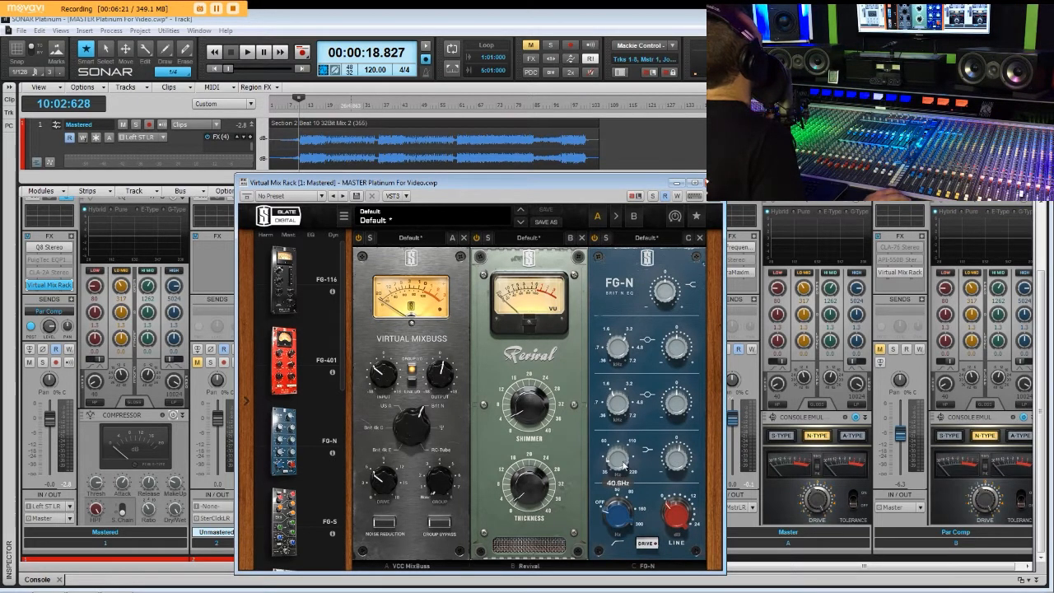
mouse_move(666, 464)
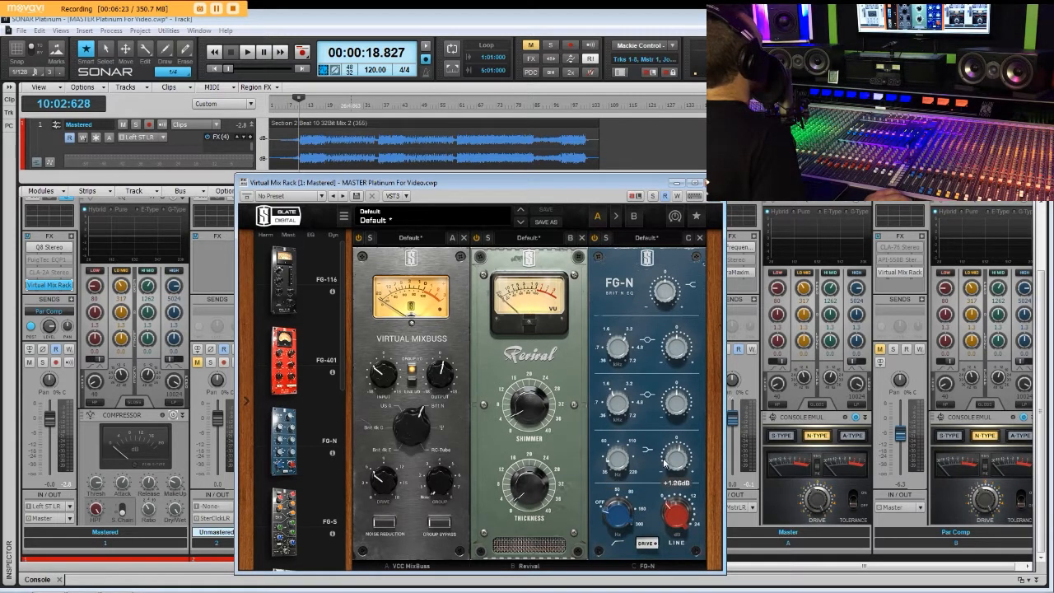
- Play from bar 10 to hear the FG-N low-band boost, close the Virtual Mix Rack, and stop playback
drag(665, 463, 665, 462)
key(space)
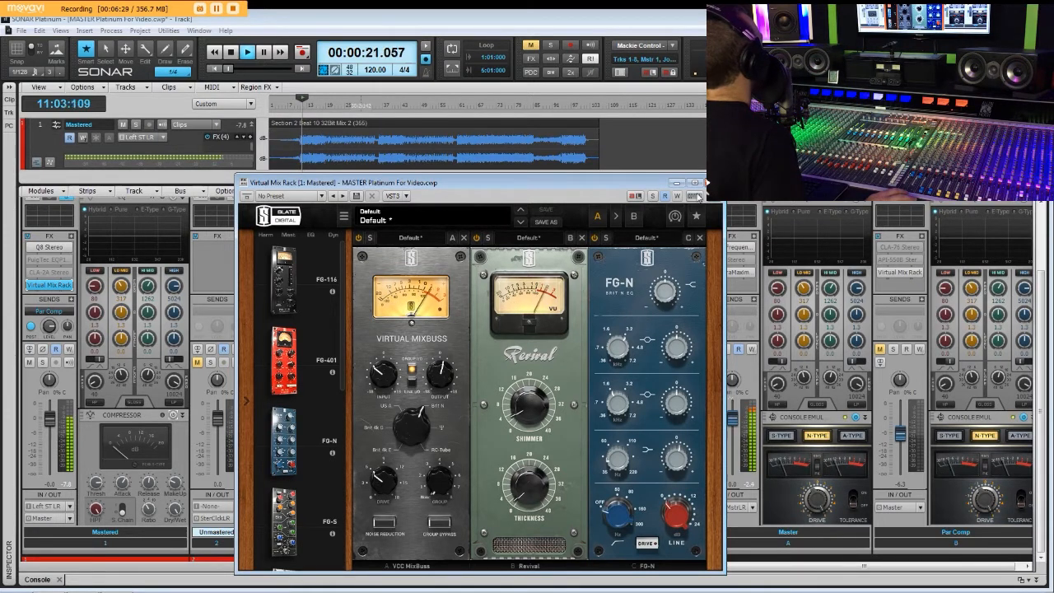
click(695, 182)
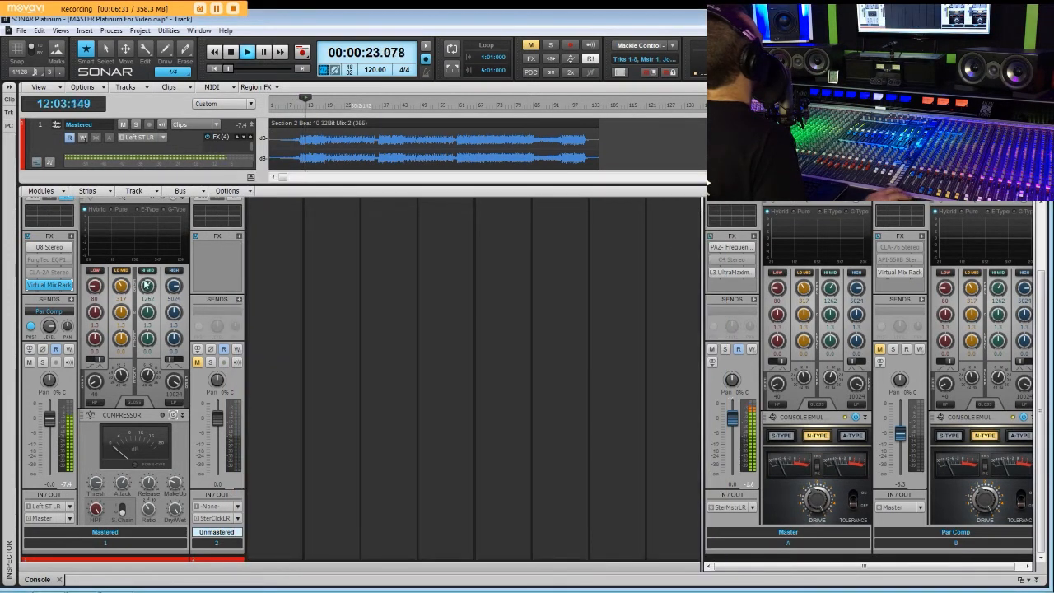
key(space)
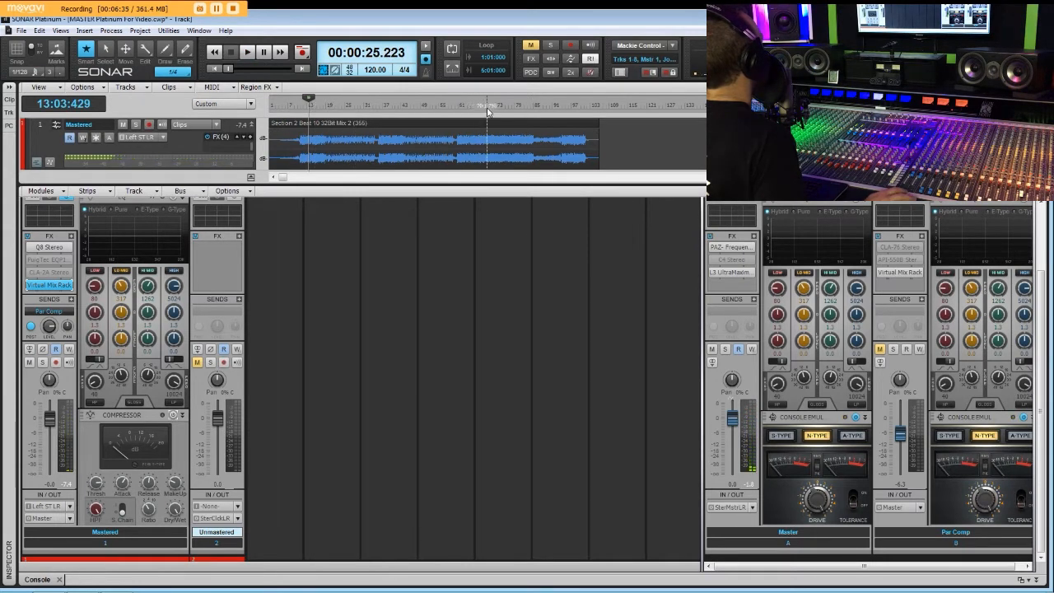
- Play the late section of the song, bypassing and re-enabling the Mastered track's Virtual Mix Rack to compare the sound, and stop playback
key(space)
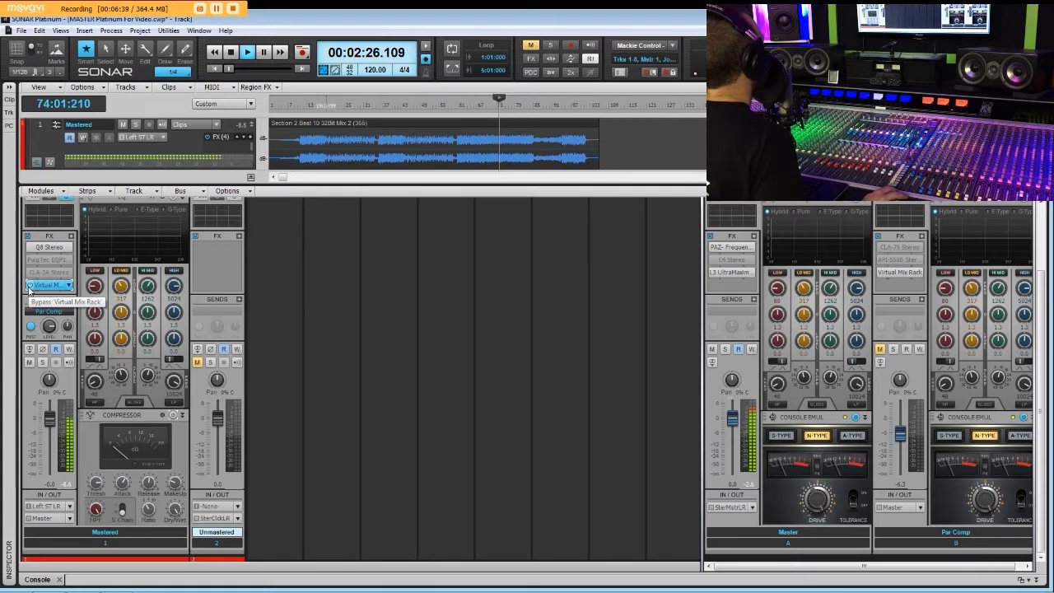
key(space)
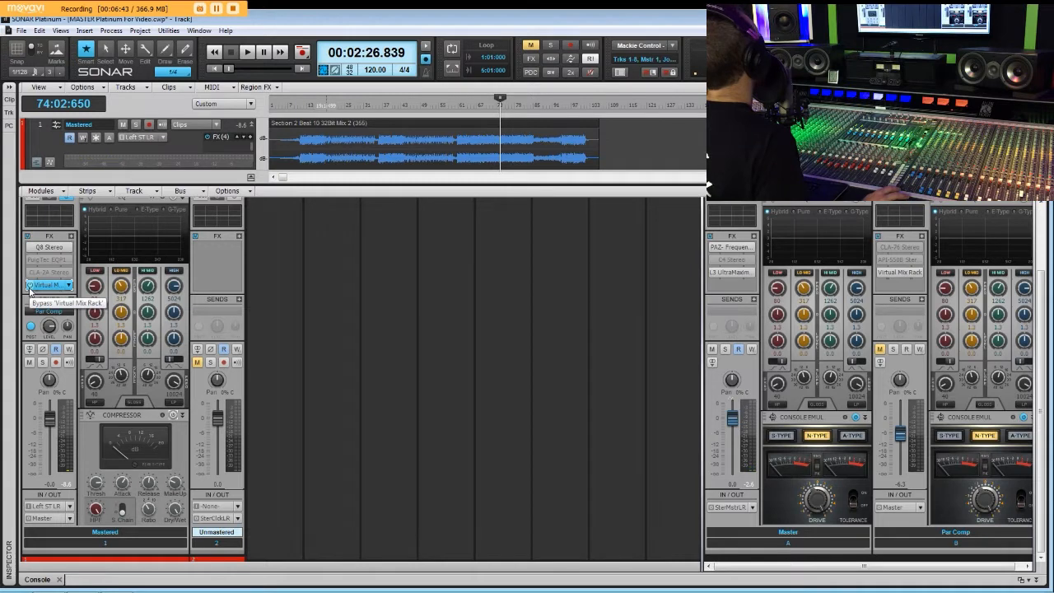
key(space)
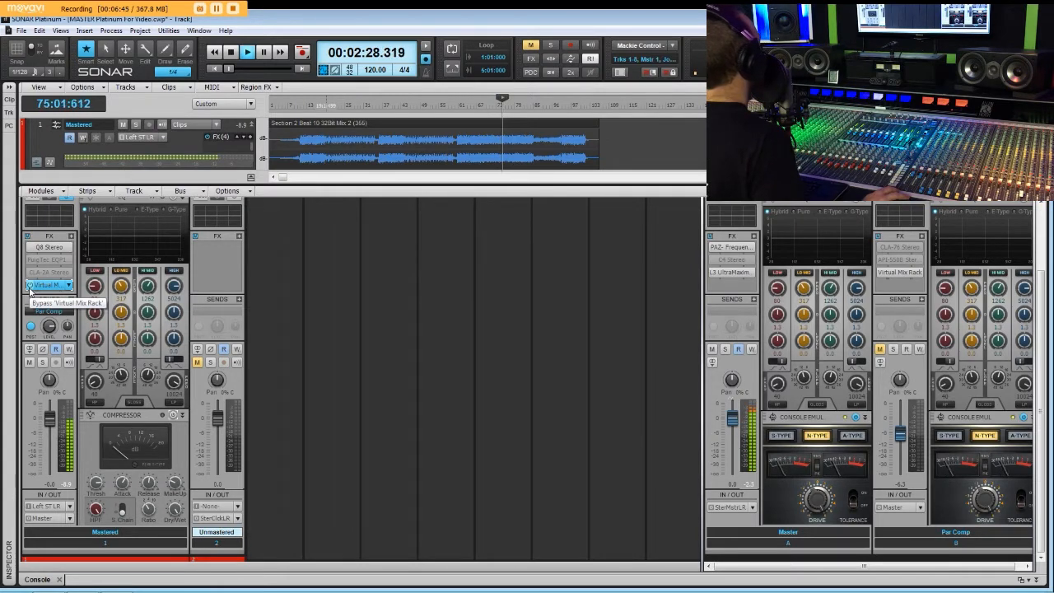
click(30, 288)
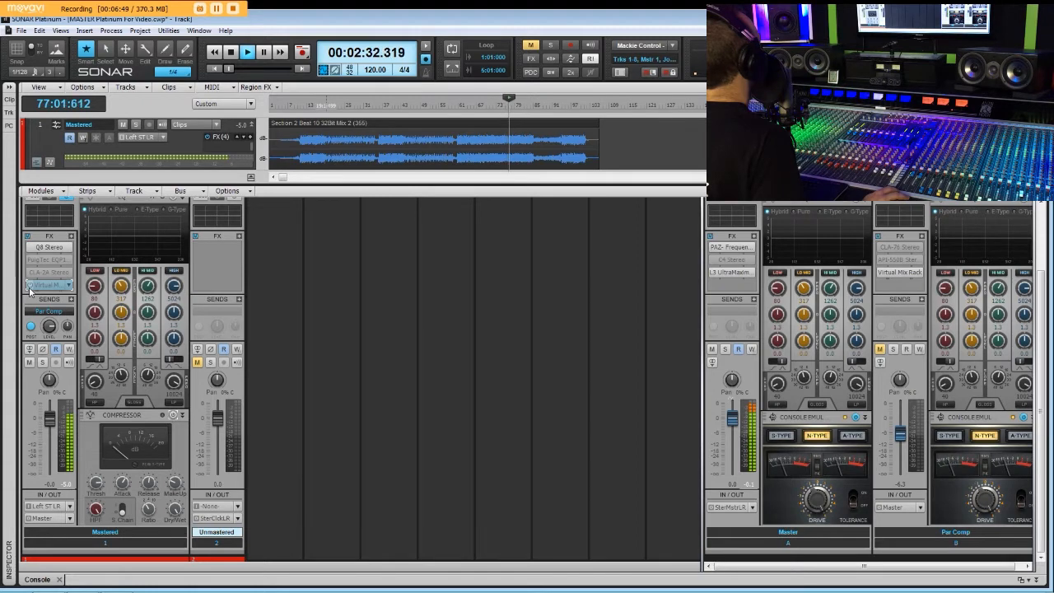
click(30, 288)
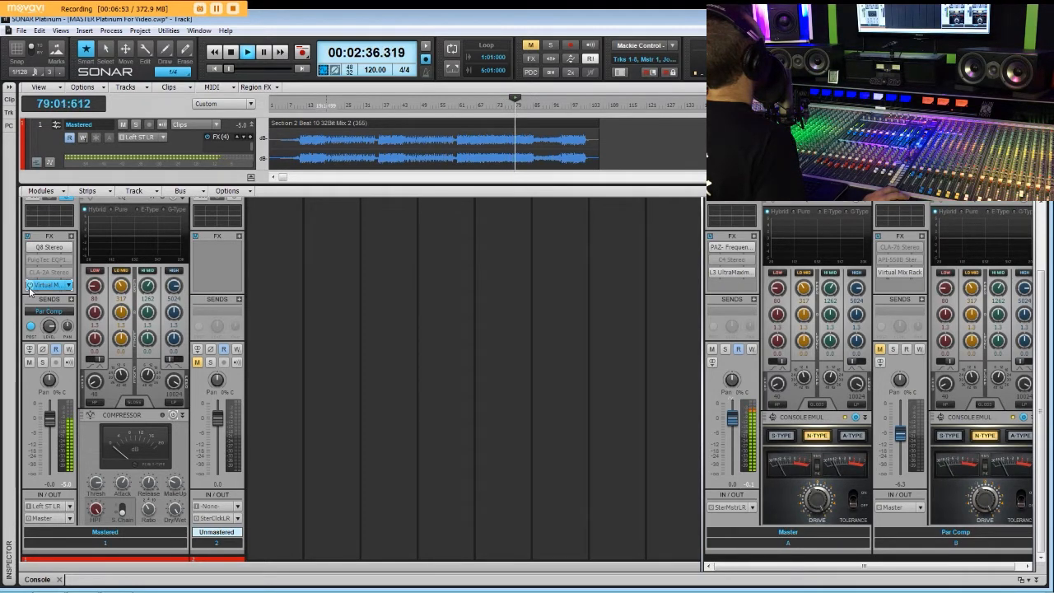
key(space)
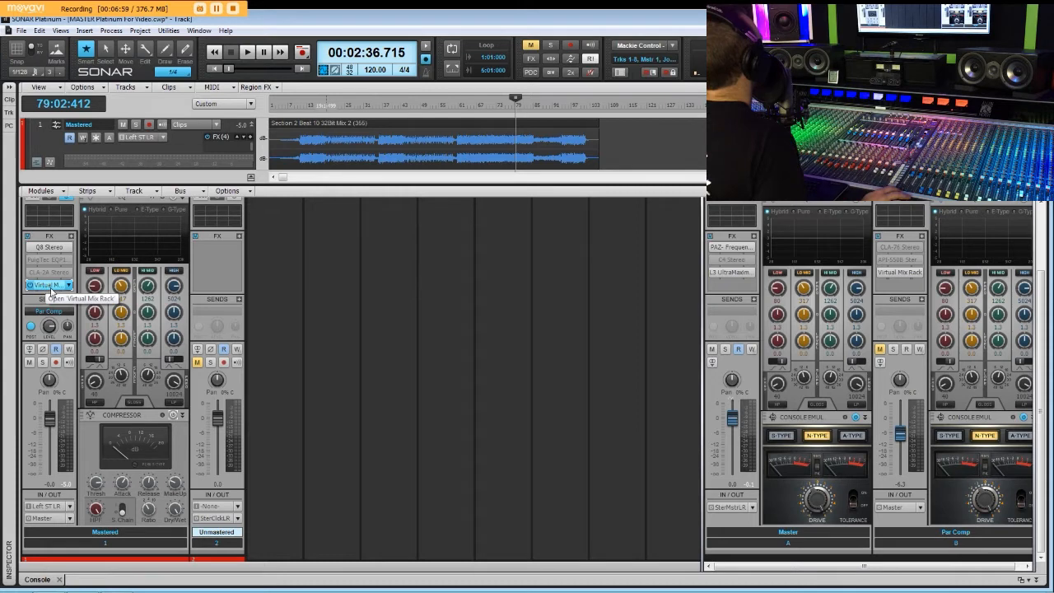
- While replaying the late section, check the Mixbuss output in the Virtual Mix Rack and the L3 UltraMaximizer on the Master bus, closing both
double_click(50, 287)
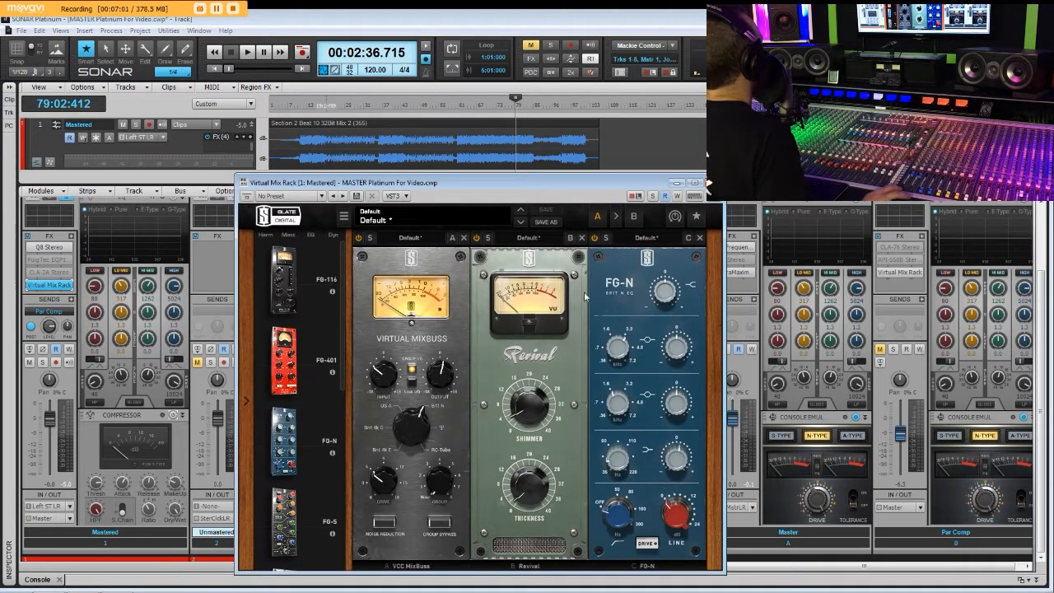
mouse_move(448, 377)
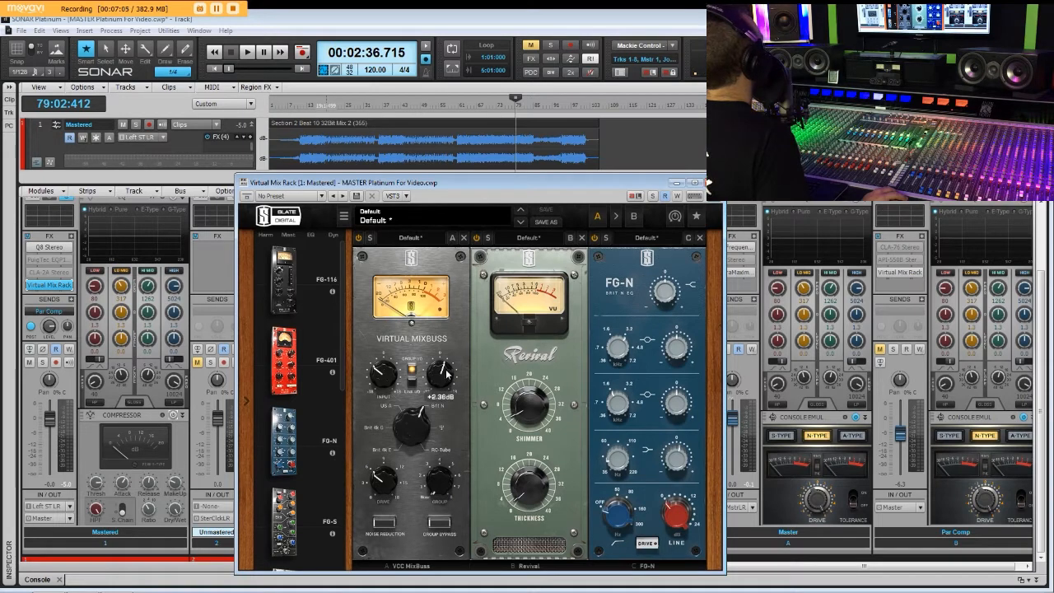
click(500, 107)
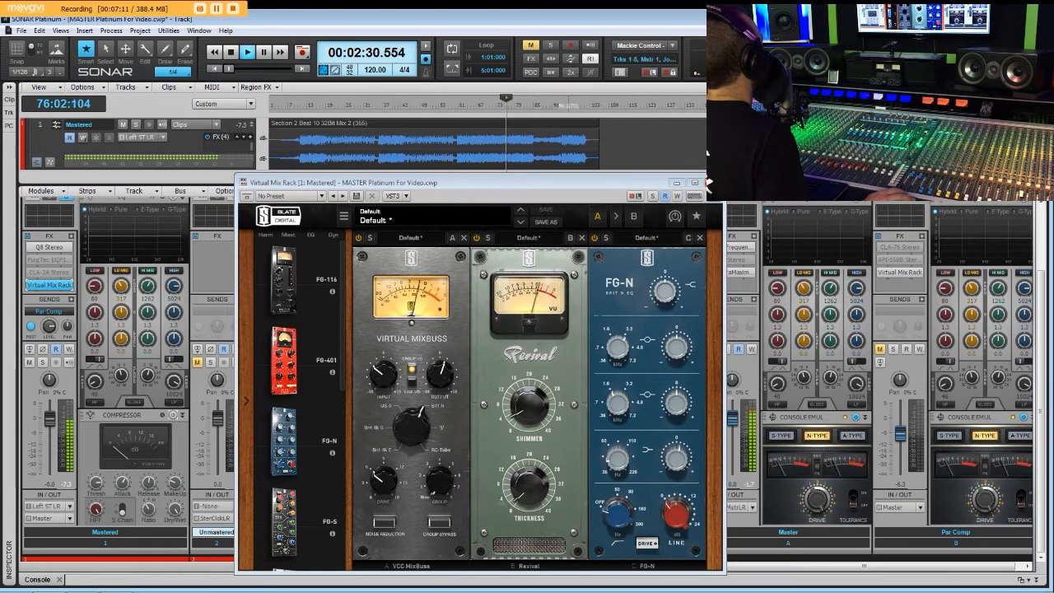
click(694, 182)
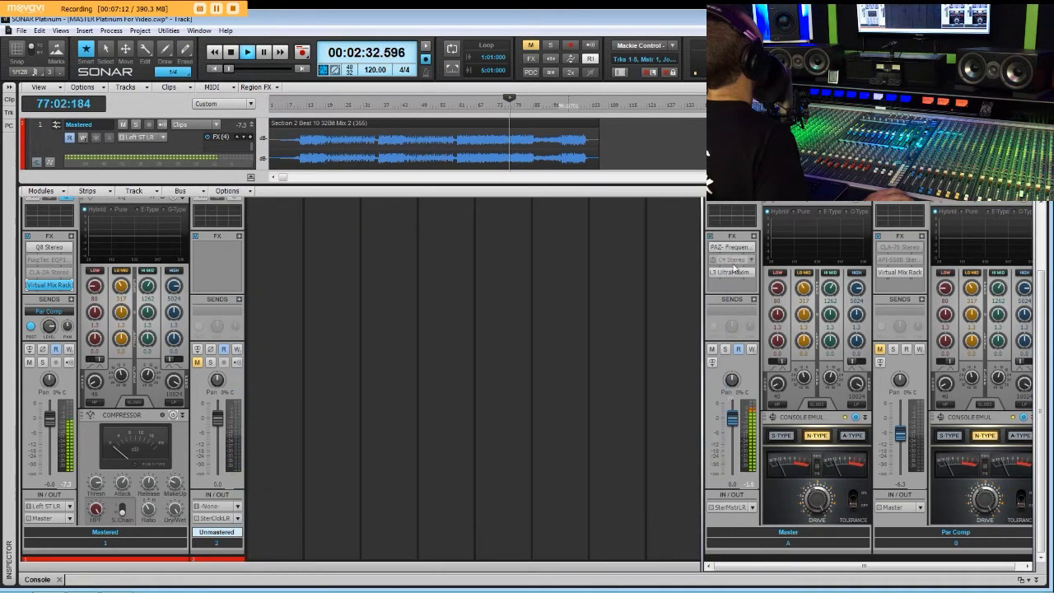
double_click(731, 271)
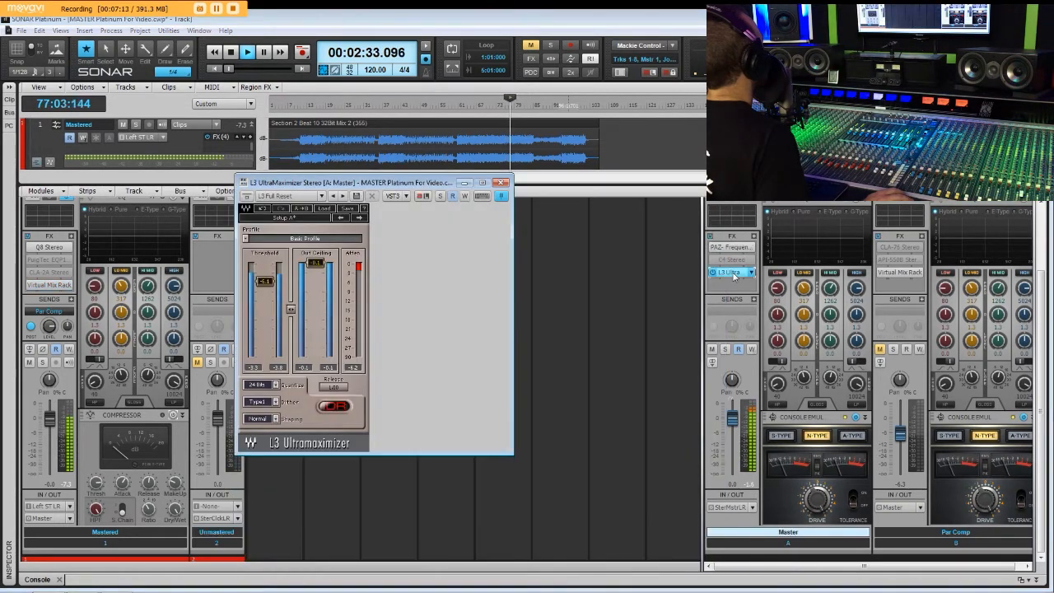
click(502, 182)
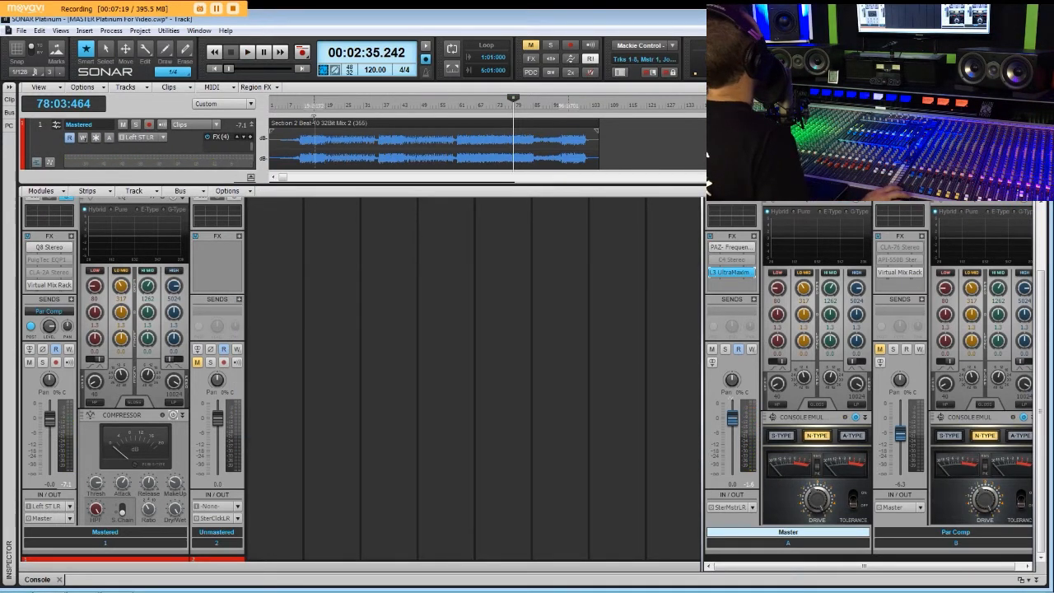
- Place the playhead in bar 72 and switch on the Mastered track's compressor
click(305, 104)
click(300, 106)
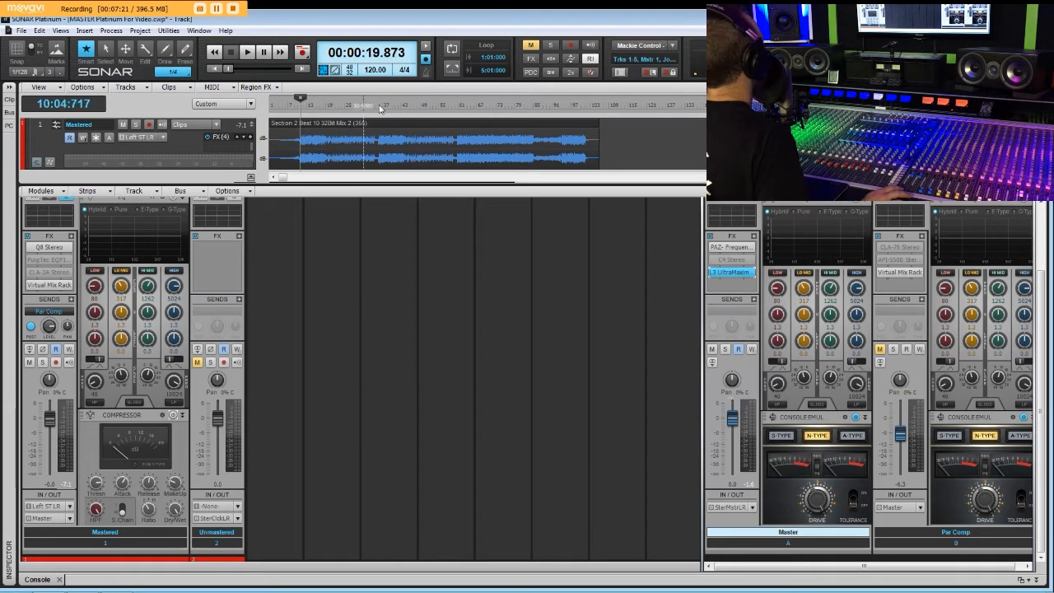
click(498, 107)
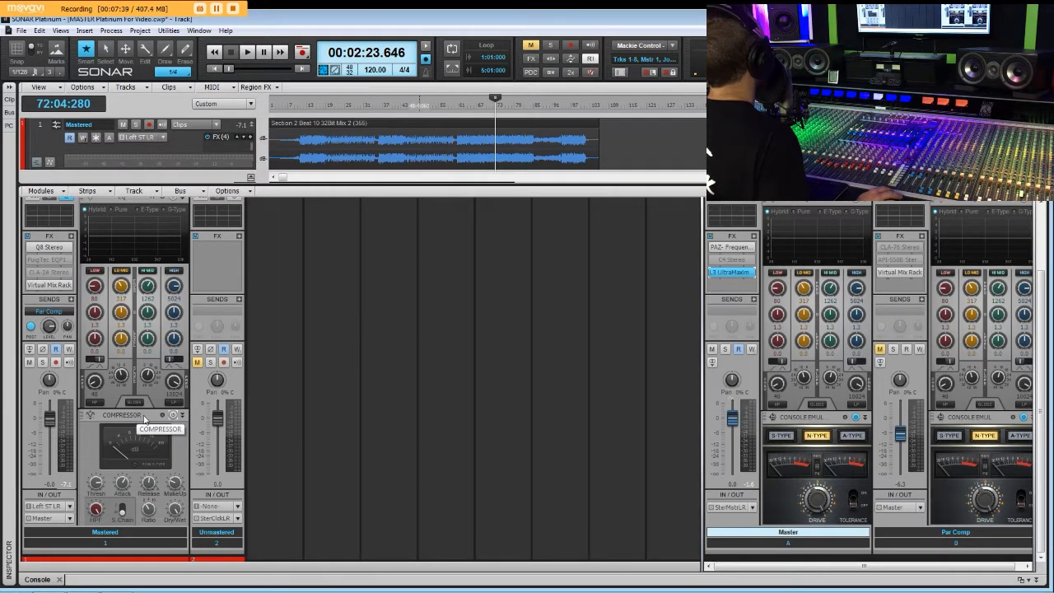
click(173, 415)
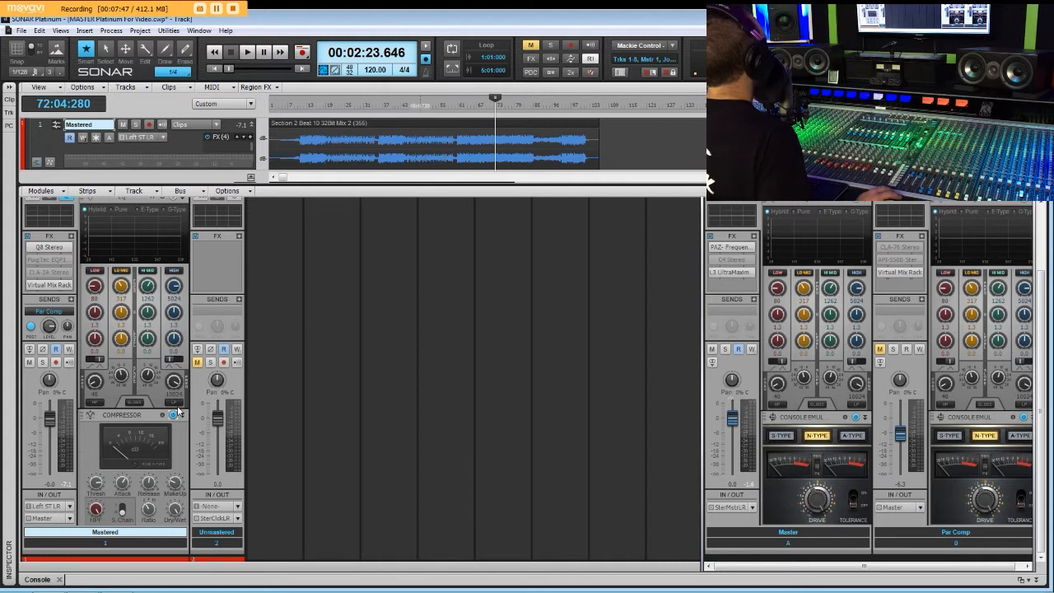
mouse_move(118, 480)
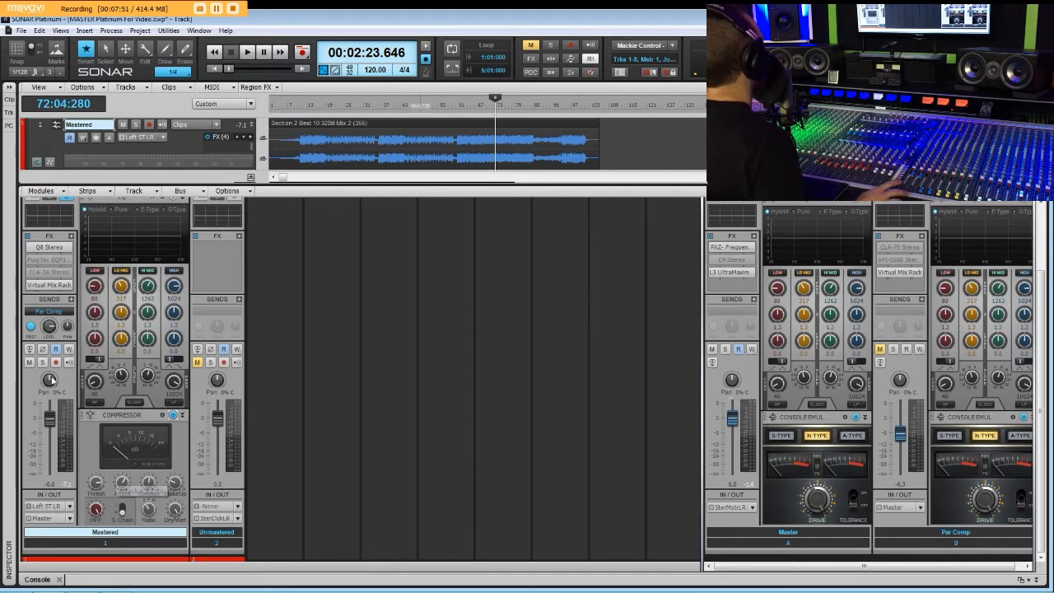
- Play from bar 72 while fine-tuning the compressor's threshold, and check the Virtual Mix Rack levels before closing it
key(space)
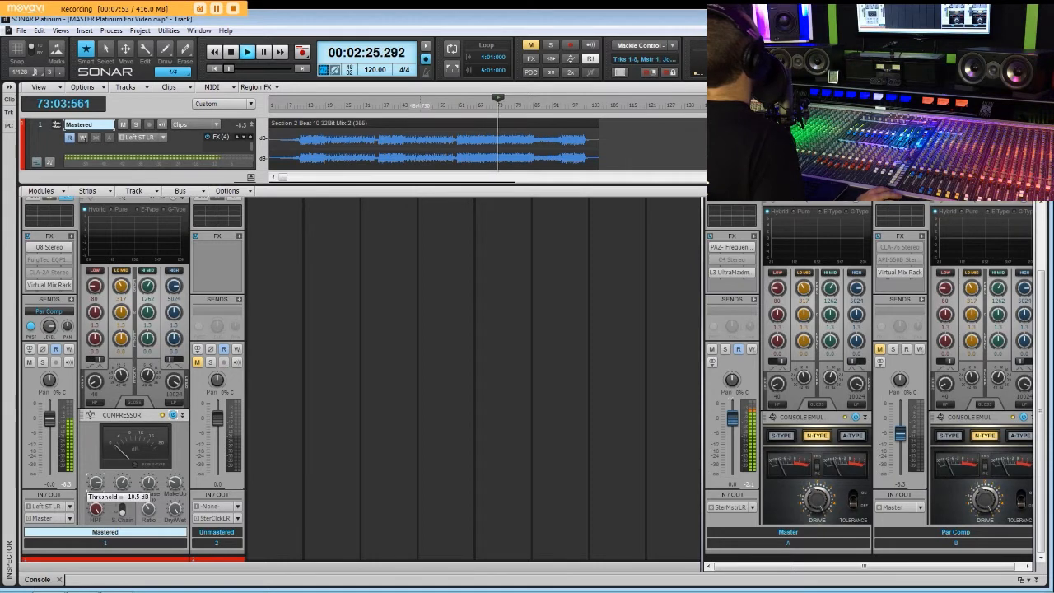
mouse_move(97, 484)
mouse_down()
mouse_move(96, 494)
mouse_move(97, 483)
mouse_up()
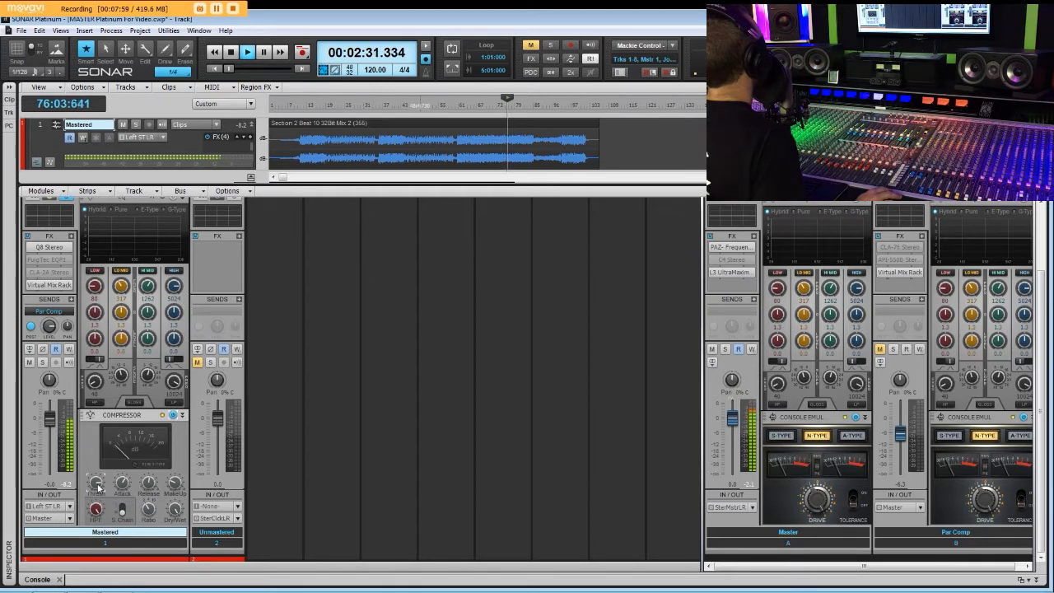
double_click(48, 284)
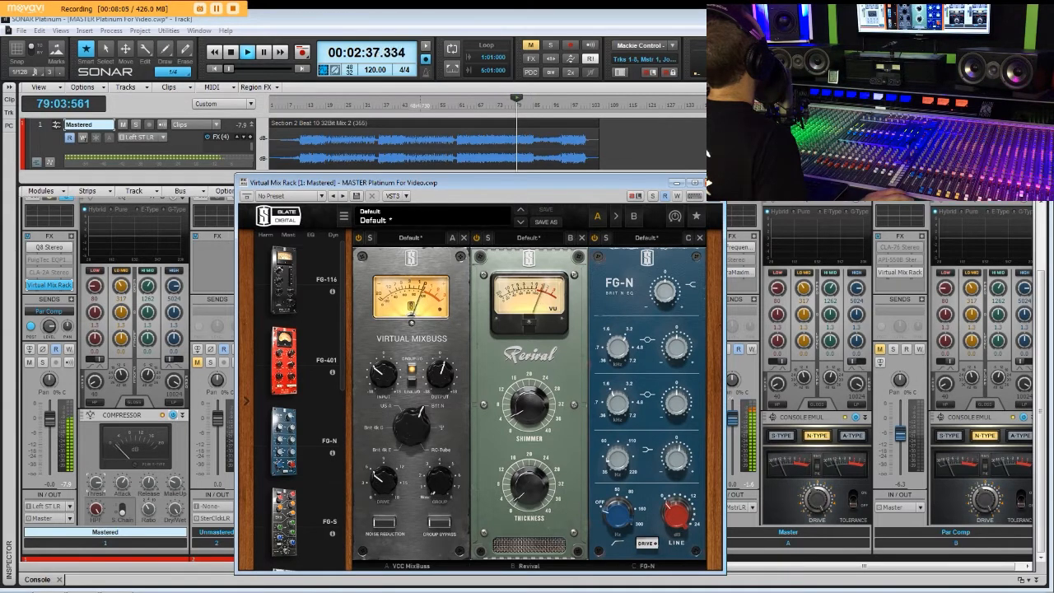
click(714, 183)
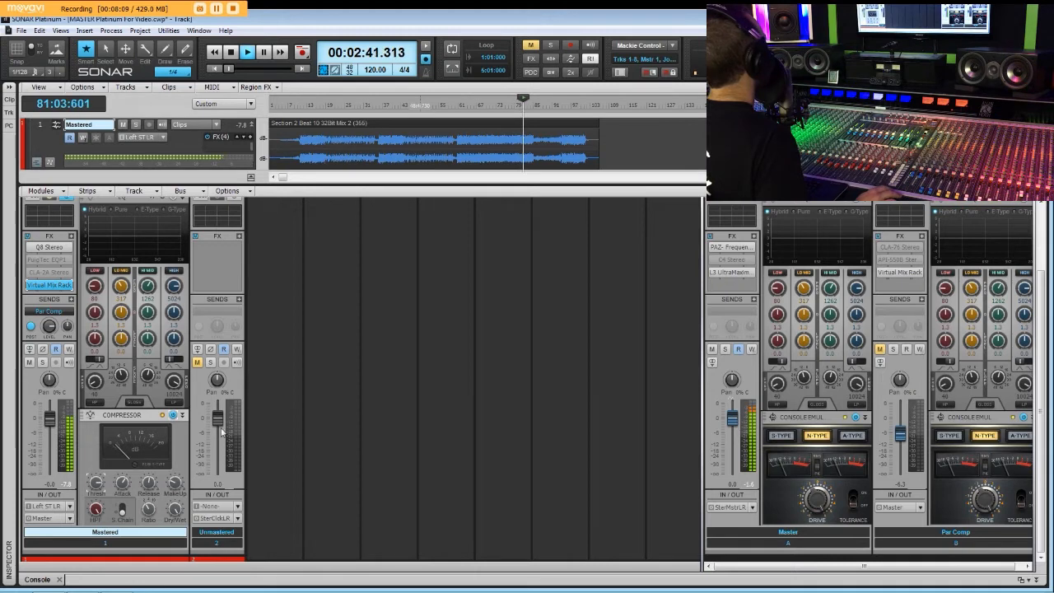
- Set the compressor's attack to 1.0 ms, replay the late section to listen to it, and stop playback
click(123, 483)
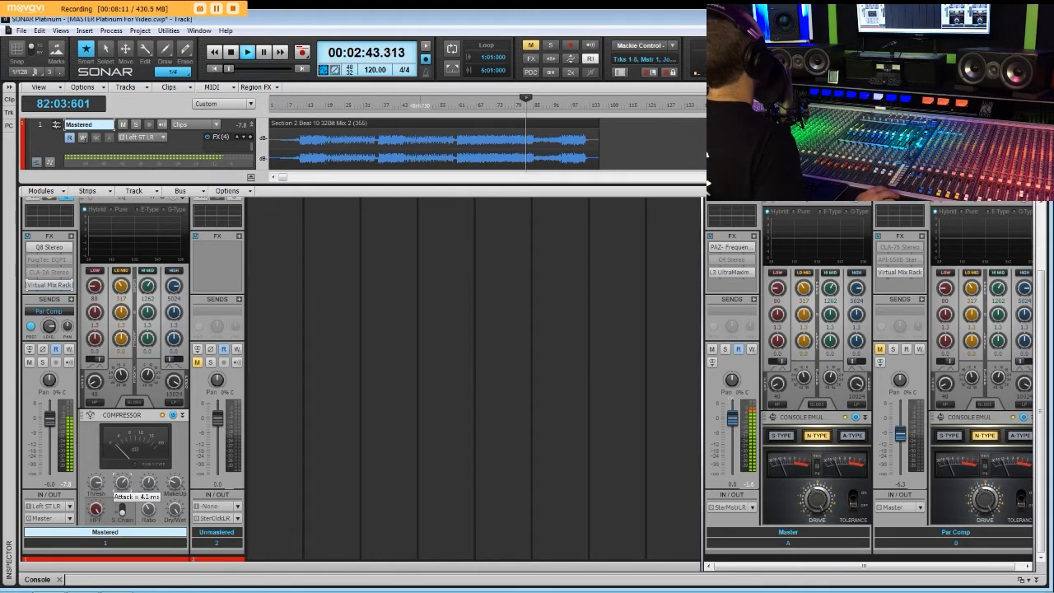
drag(122, 483, 123, 540)
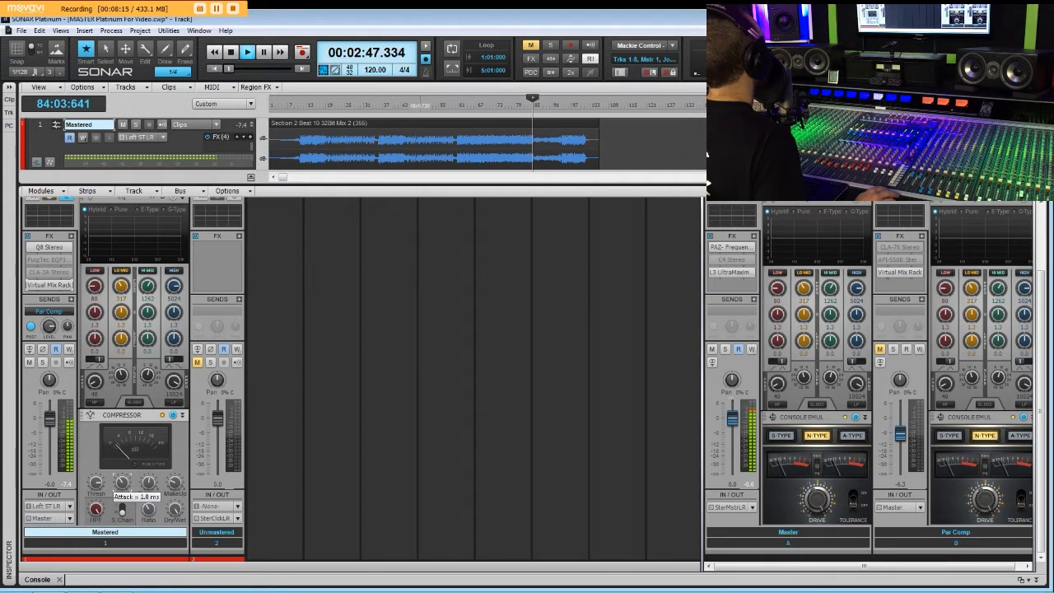
click(494, 104)
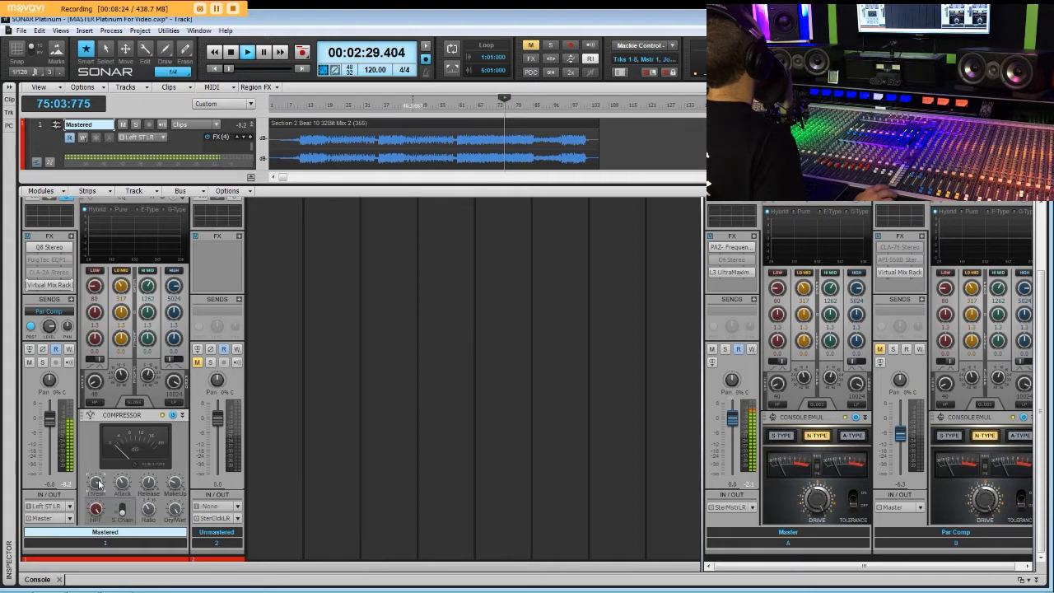
key(space)
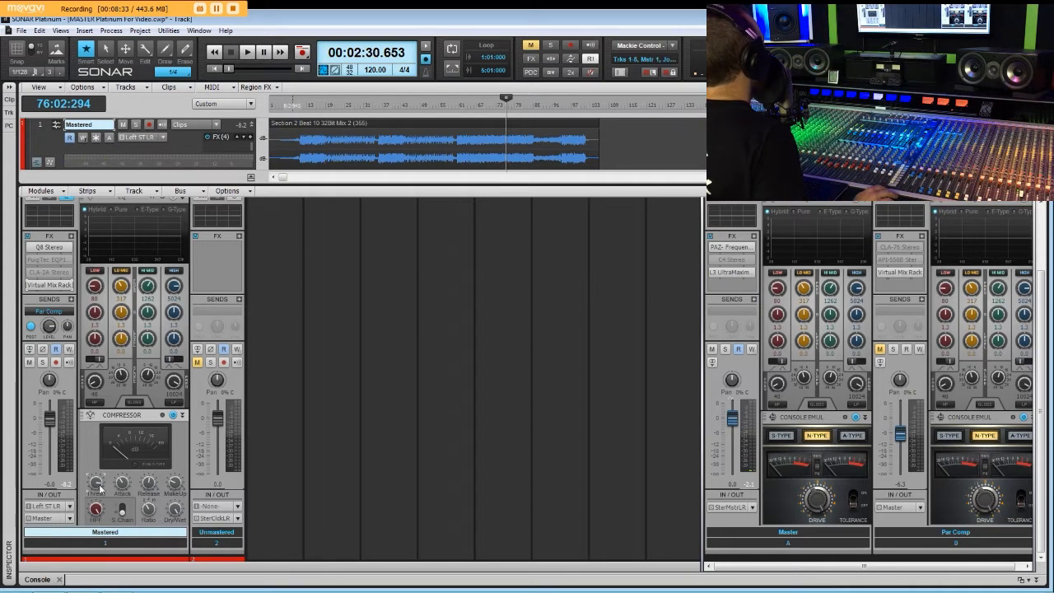
mouse_move(101, 489)
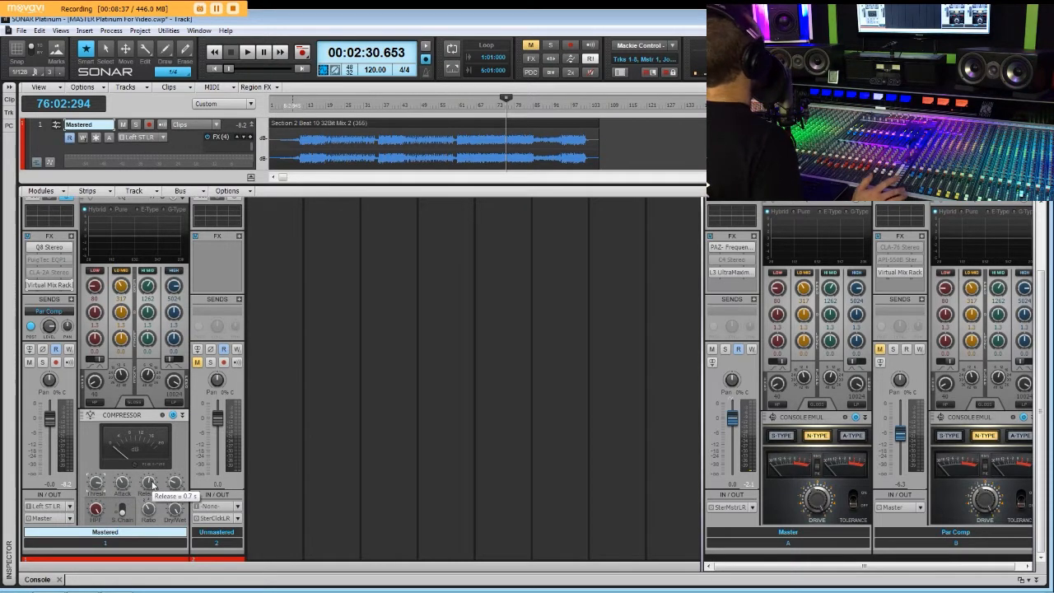
- Play from bar 73 and compare the Mastered track with its compressor bypassed and switched back on
click(495, 101)
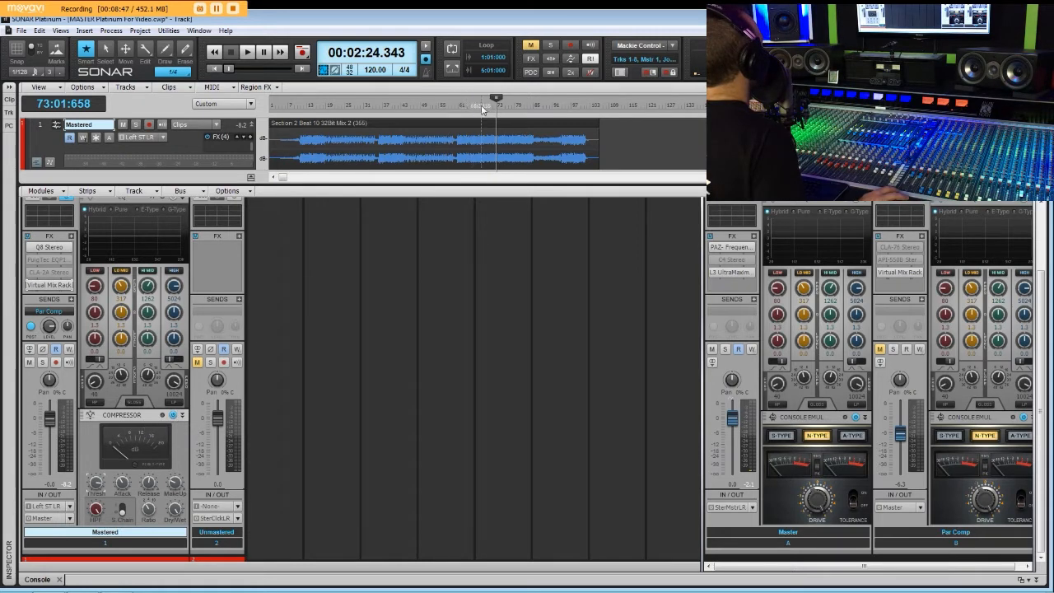
key(space)
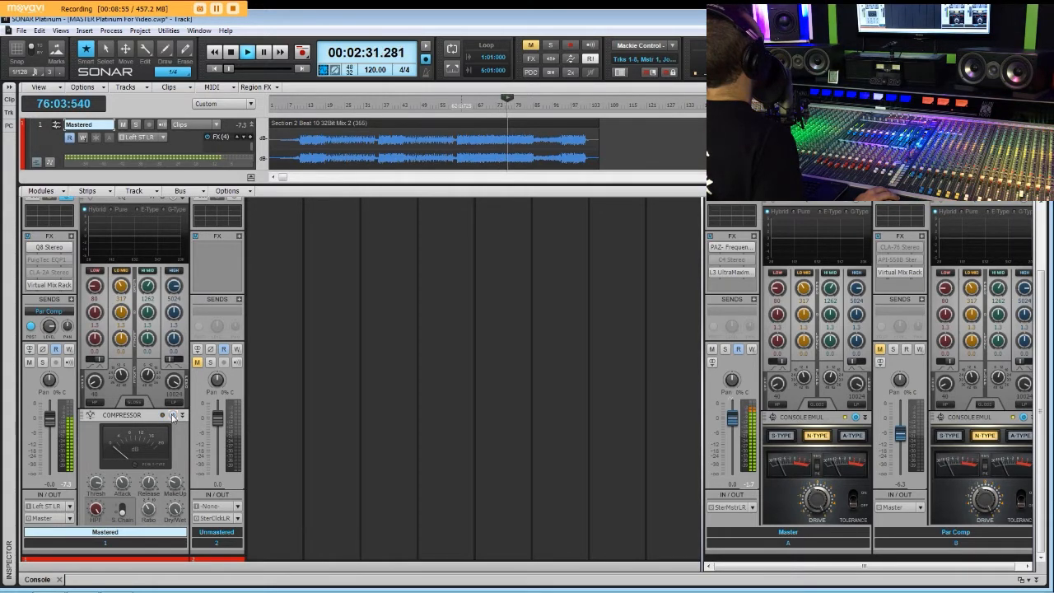
click(174, 416)
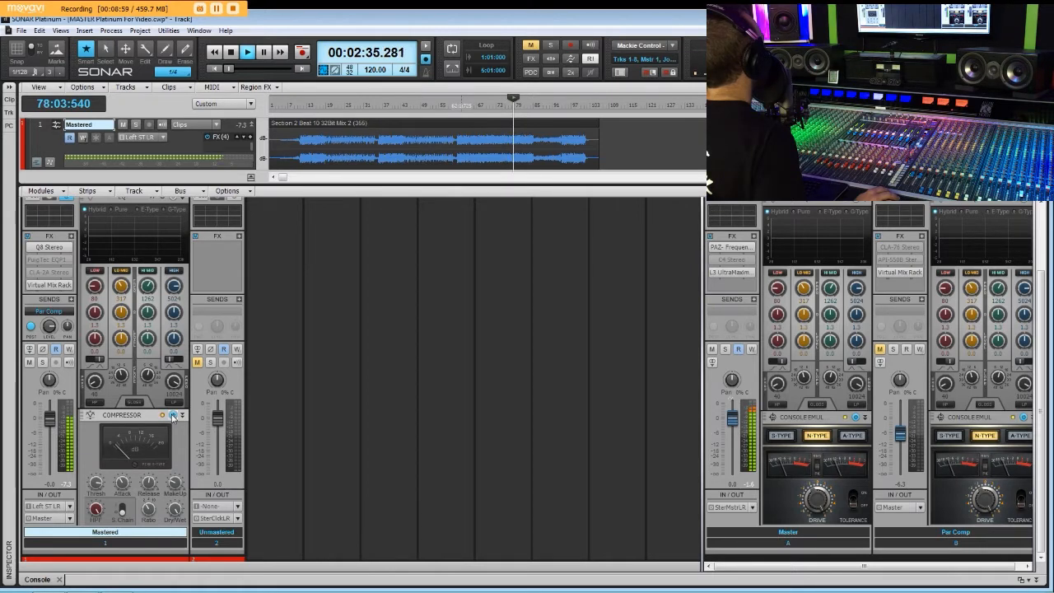
- Lower the Mixbuss output in the Mastered track's Virtual Mix Rack to +1.73 dB, close the rack, and return the playhead to bar 74
double_click(49, 285)
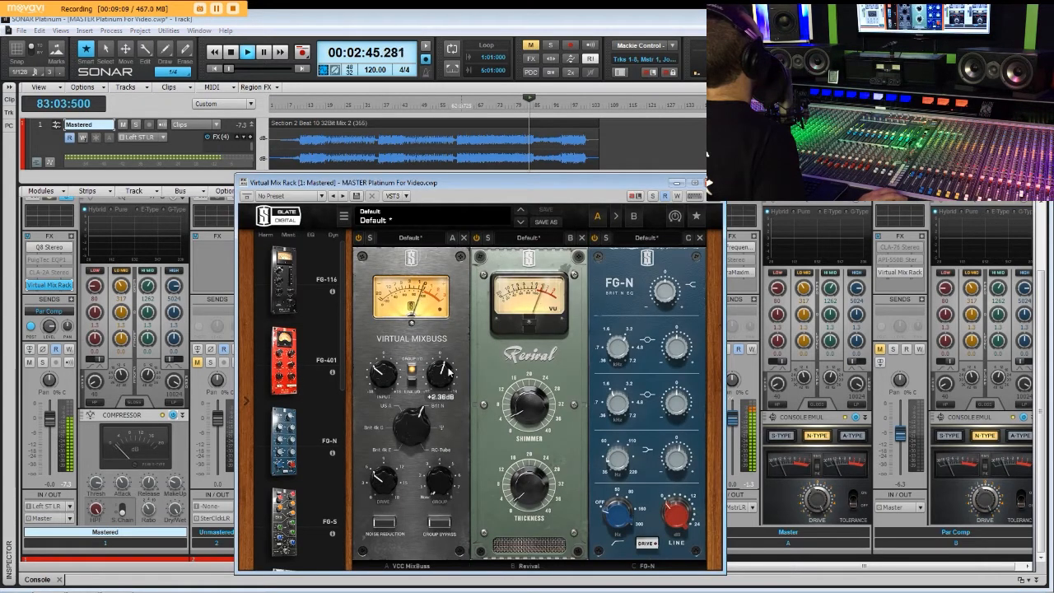
drag(449, 372, 449, 376)
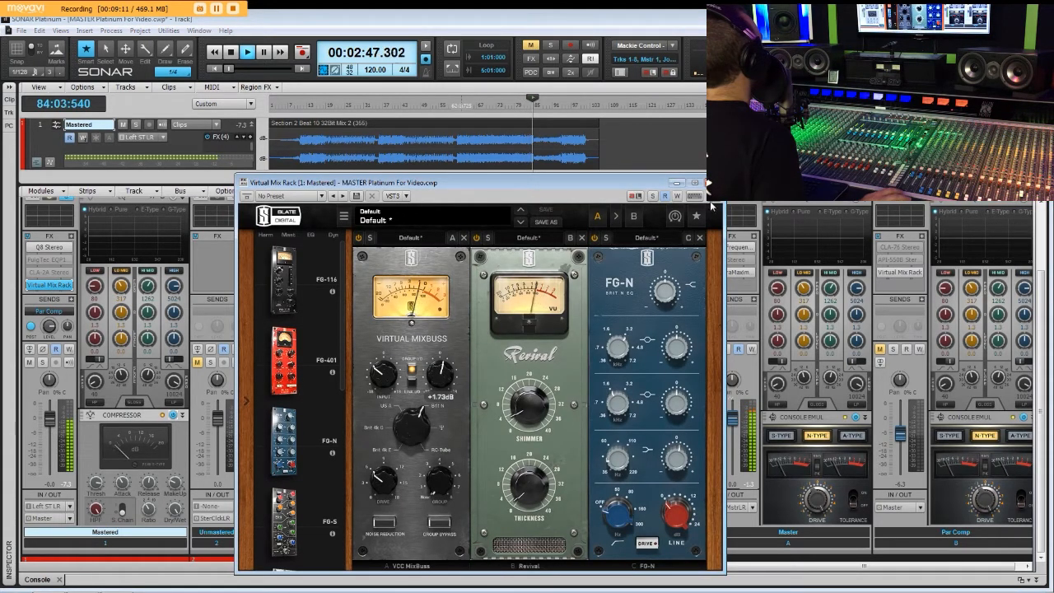
click(695, 182)
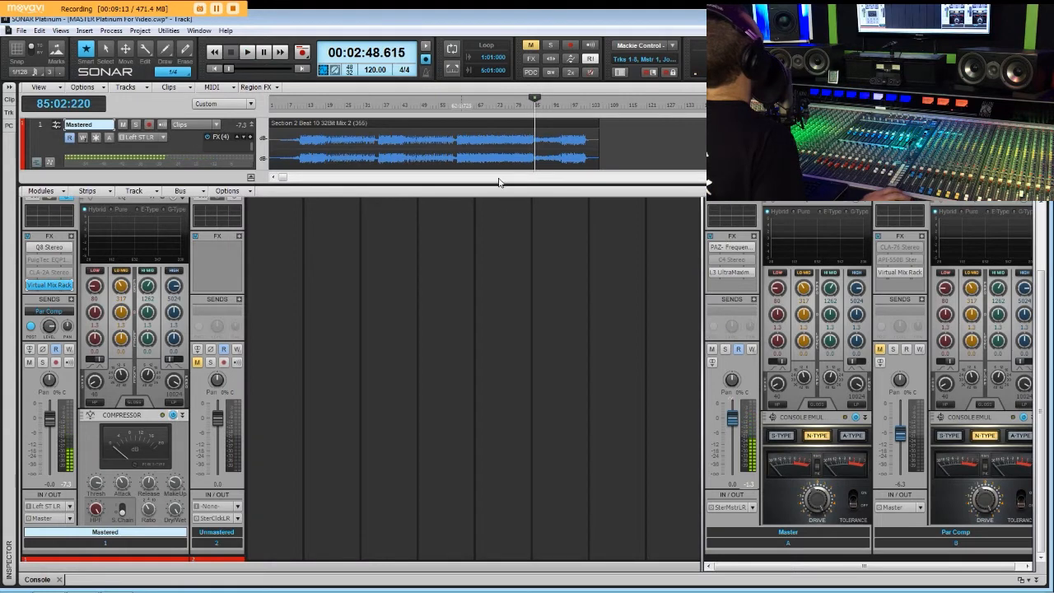
click(499, 102)
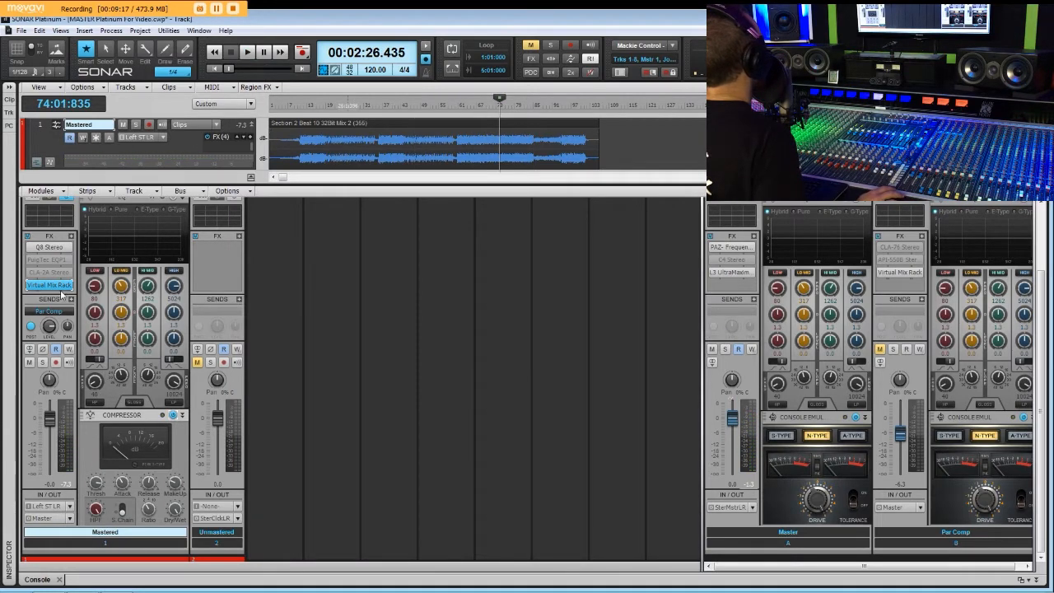
- Play from bar 74 while fine-tuning the Mastered track's compressor threshold, and stop playback
key(space)
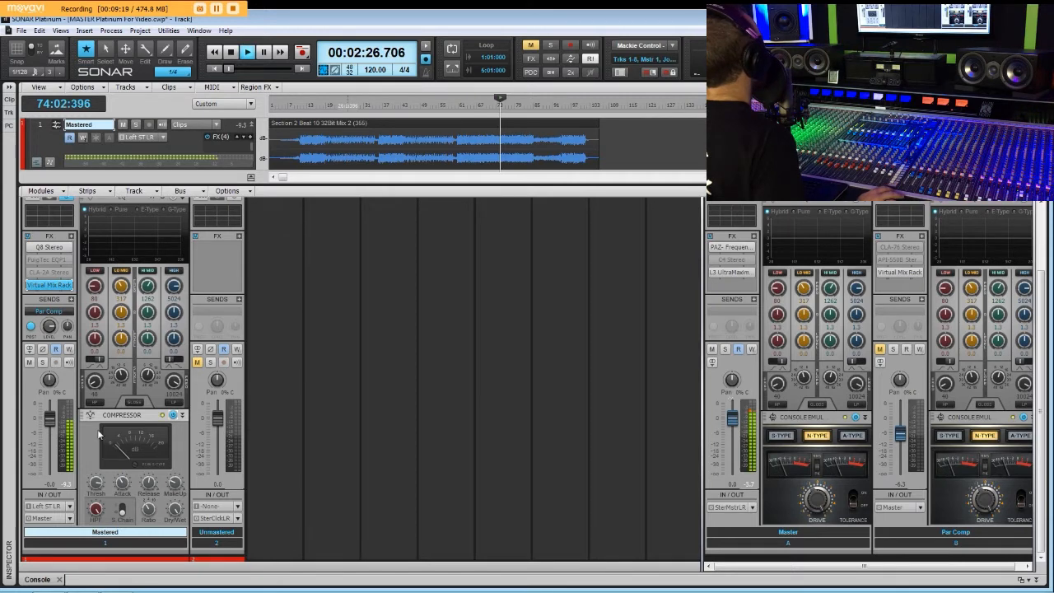
drag(94, 487, 94, 486)
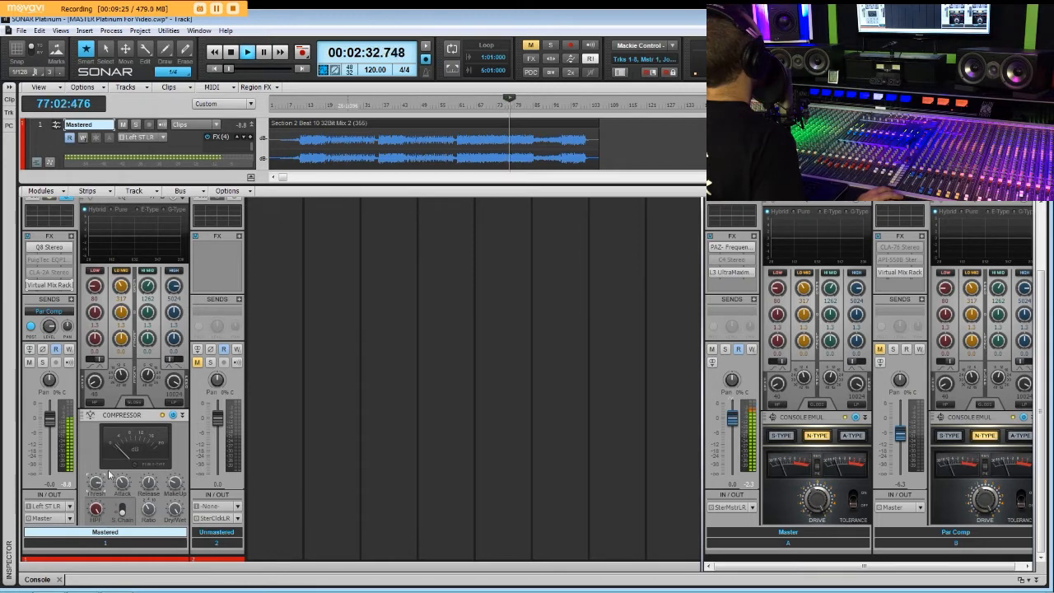
key(space)
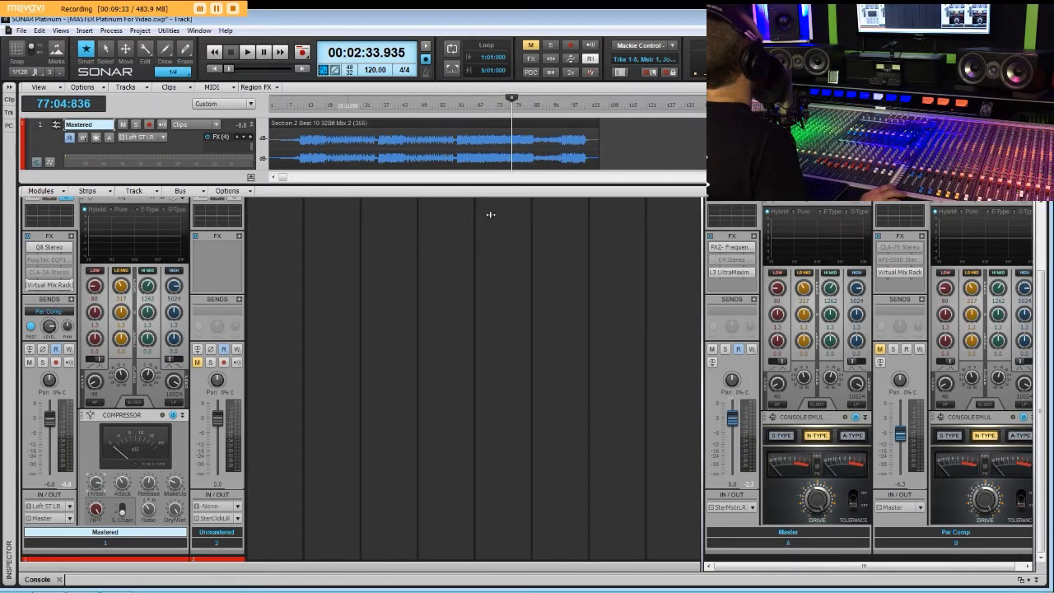
- Return the playhead to bar 60, and enable and open the C4 Stereo multiband processor on the Master bus
click(457, 116)
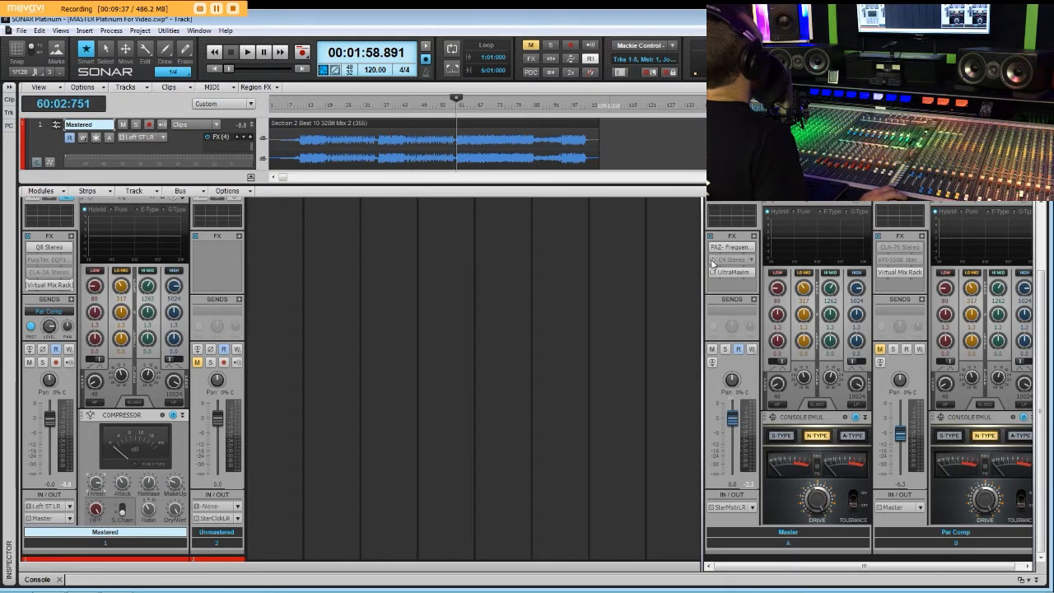
click(714, 261)
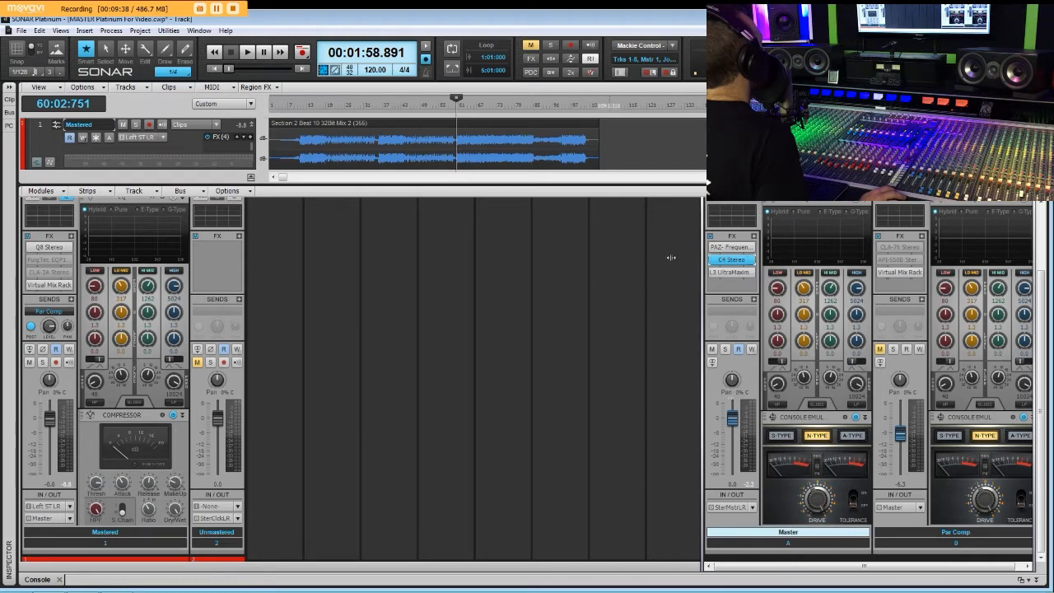
double_click(729, 264)
drag(427, 187, 485, 210)
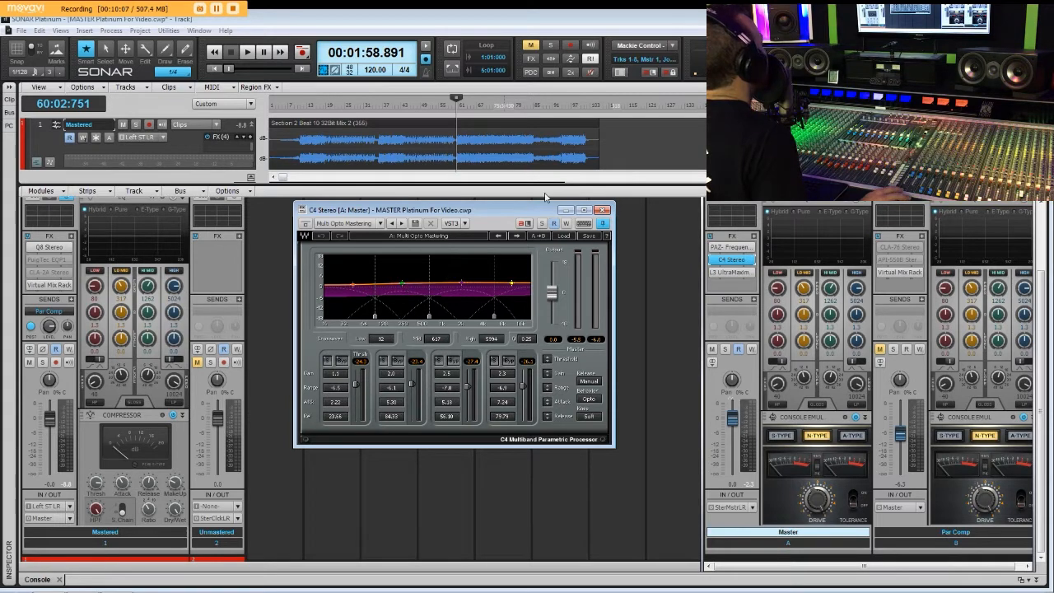
- During playback from bar 60, adjust the C4's four band thresholds, compare it bypassed and active, and close it
key(space)
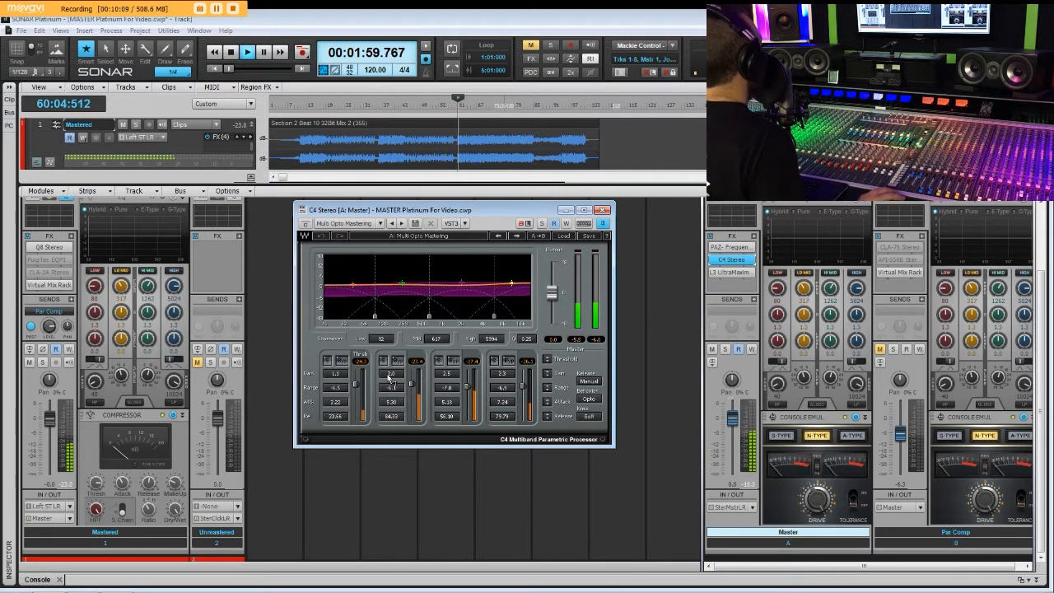
drag(357, 385, 523, 384)
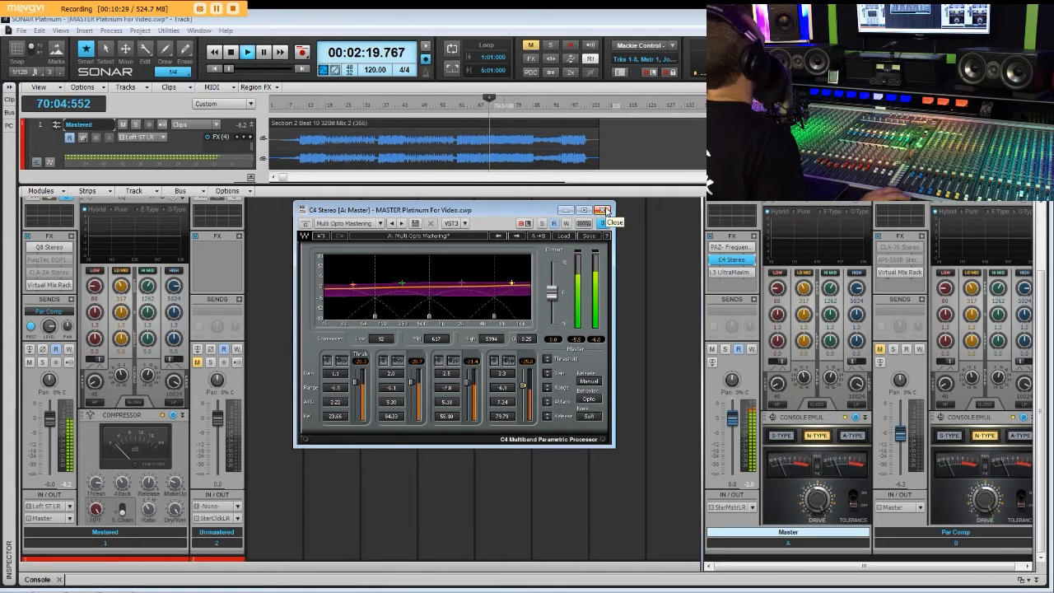
click(713, 262)
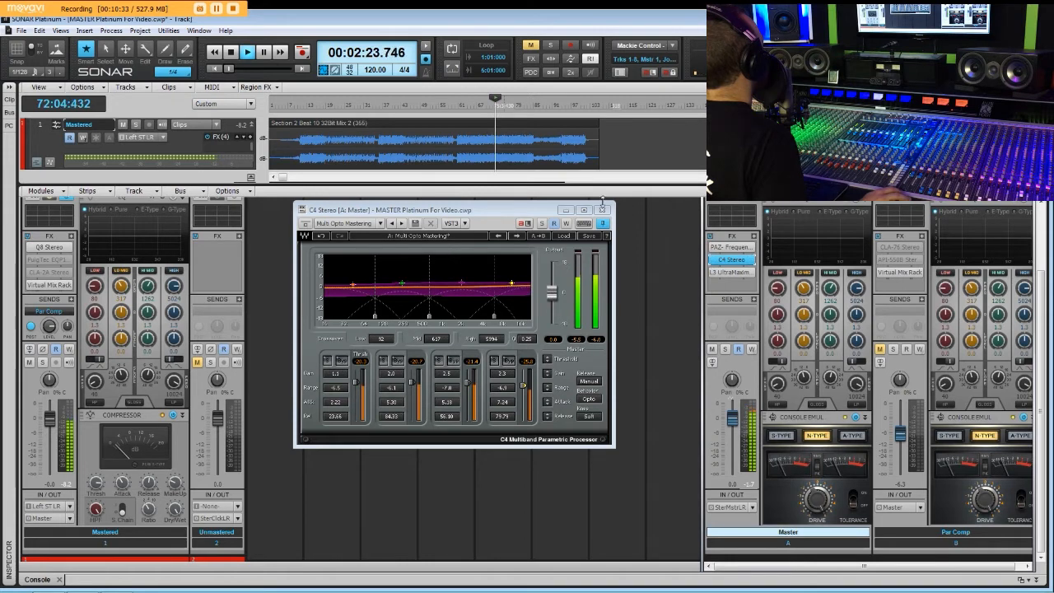
click(606, 211)
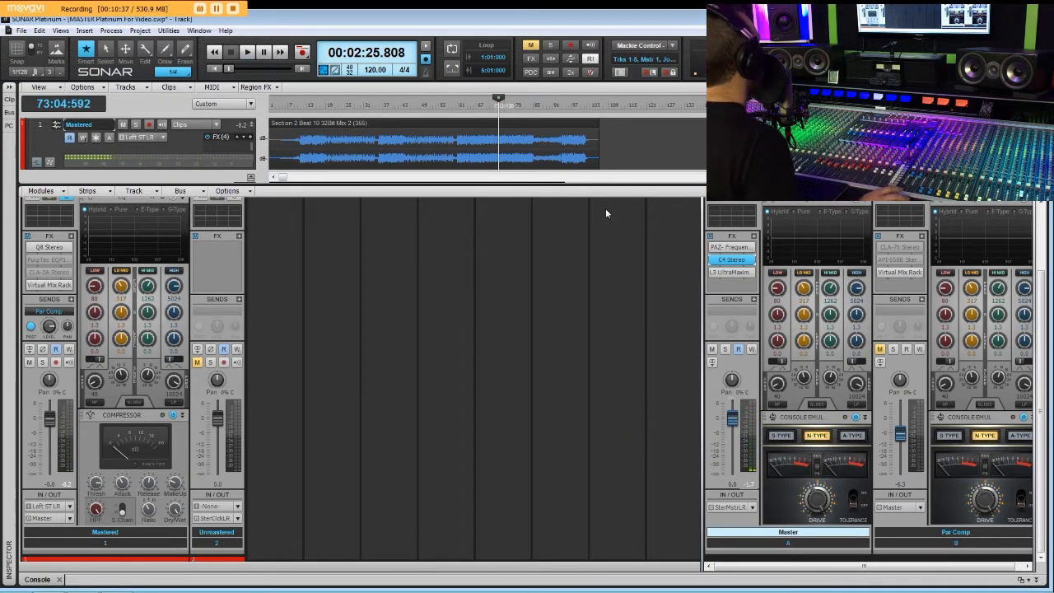
- Reopen the Master bus C4 and play from bar 73 to examine its gain reduction before closing it
click(496, 107)
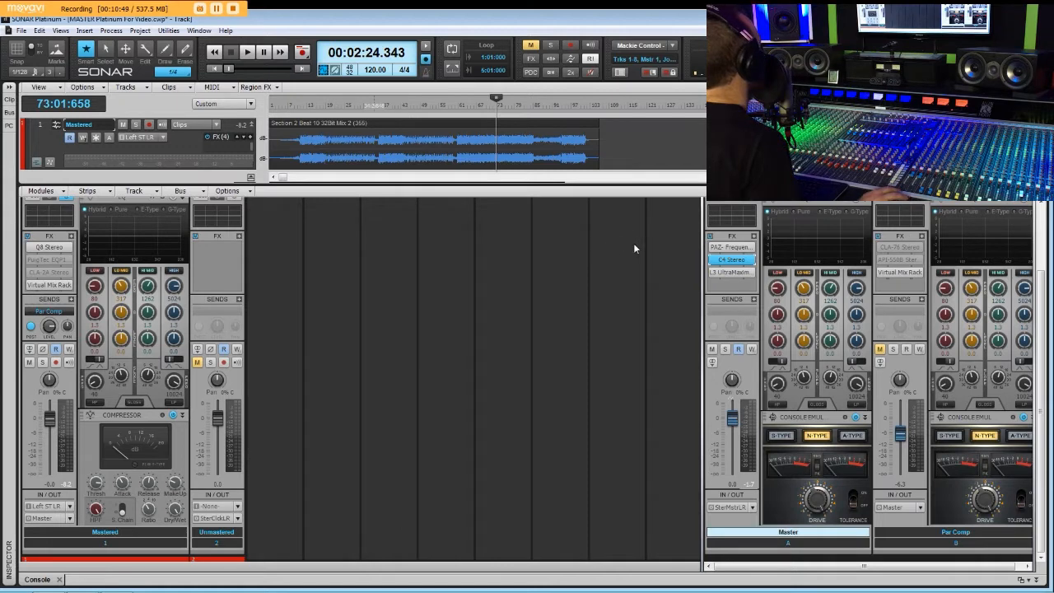
double_click(733, 260)
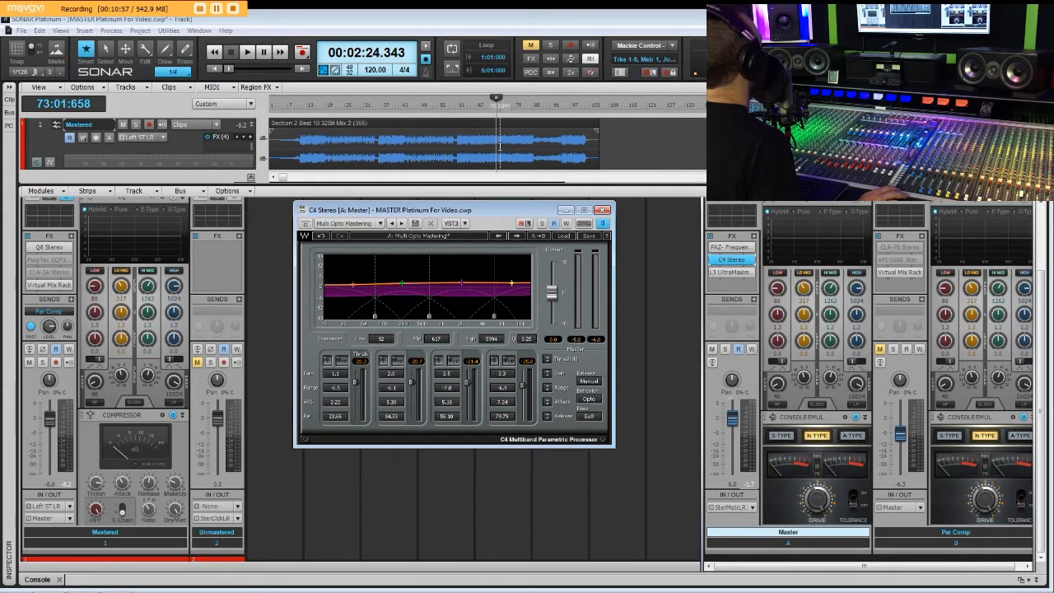
key(space)
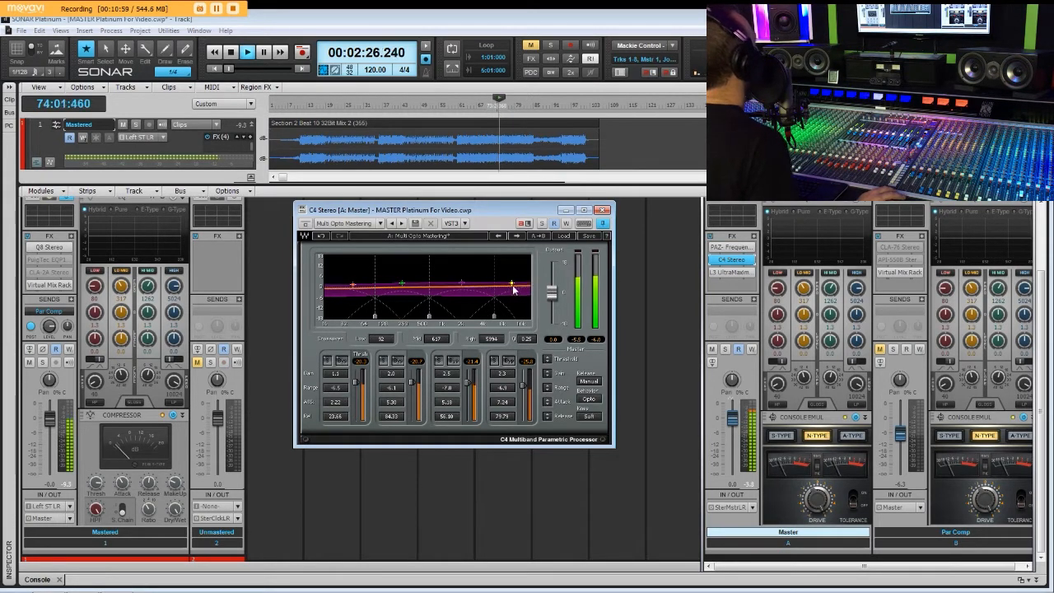
click(603, 211)
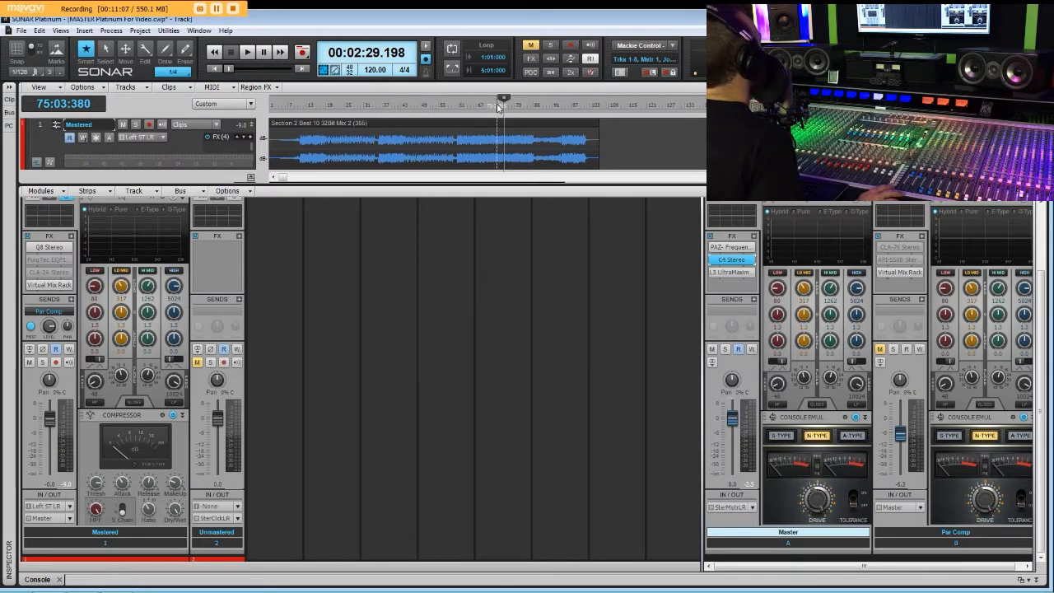
- Return the playhead to bar 73, unmute and solo the Par Comp bus, and open its Virtual Mix Rack
click(499, 105)
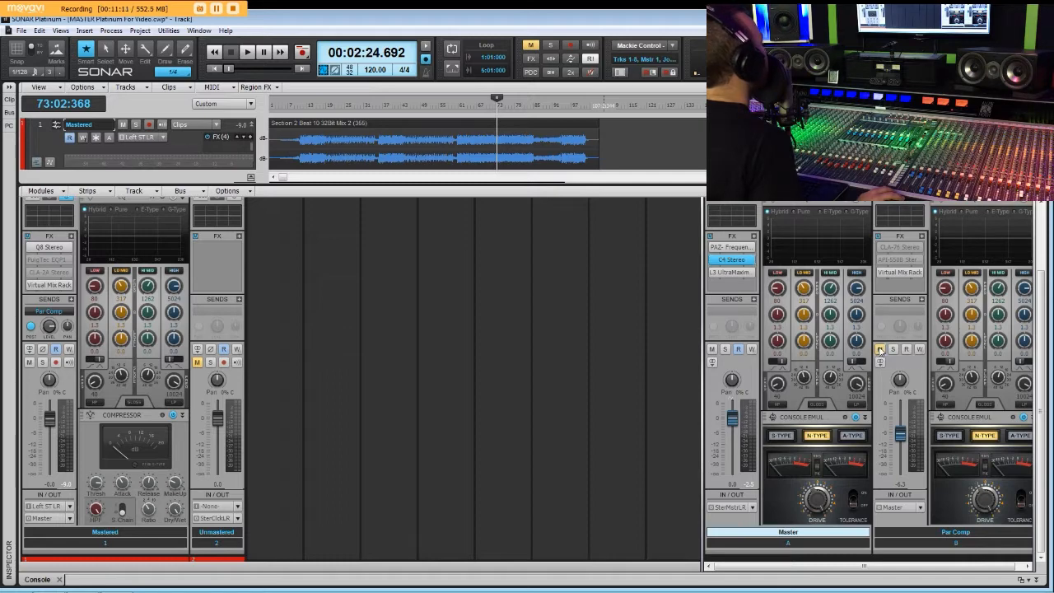
click(894, 350)
double_click(899, 271)
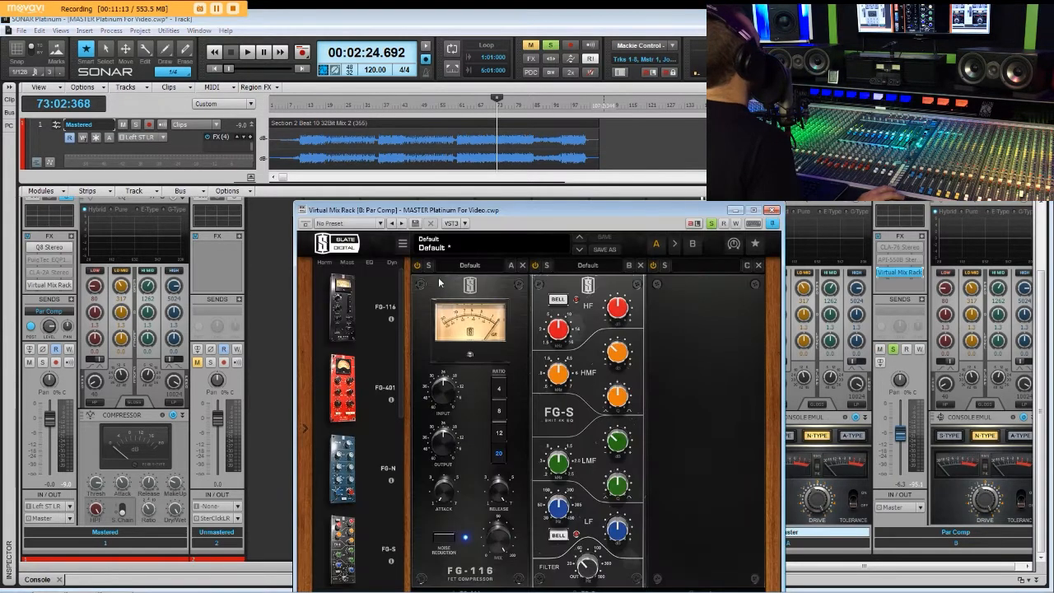
drag(491, 216, 395, 195)
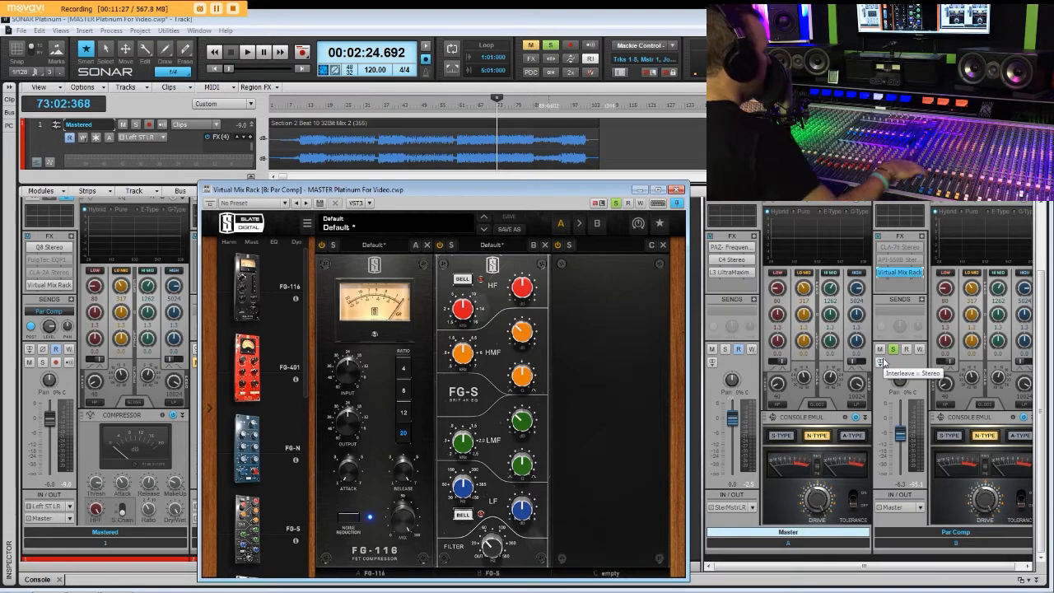
- Play the soloed Par Comp bus and compare its FG-116 and FG-S modules bypassed and switched on
key(space)
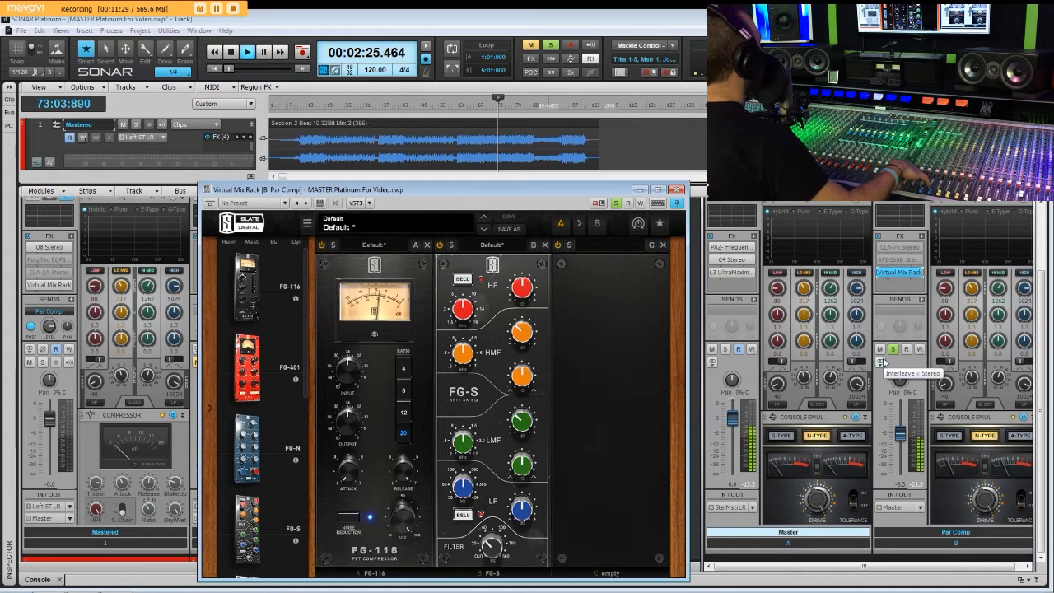
click(322, 244)
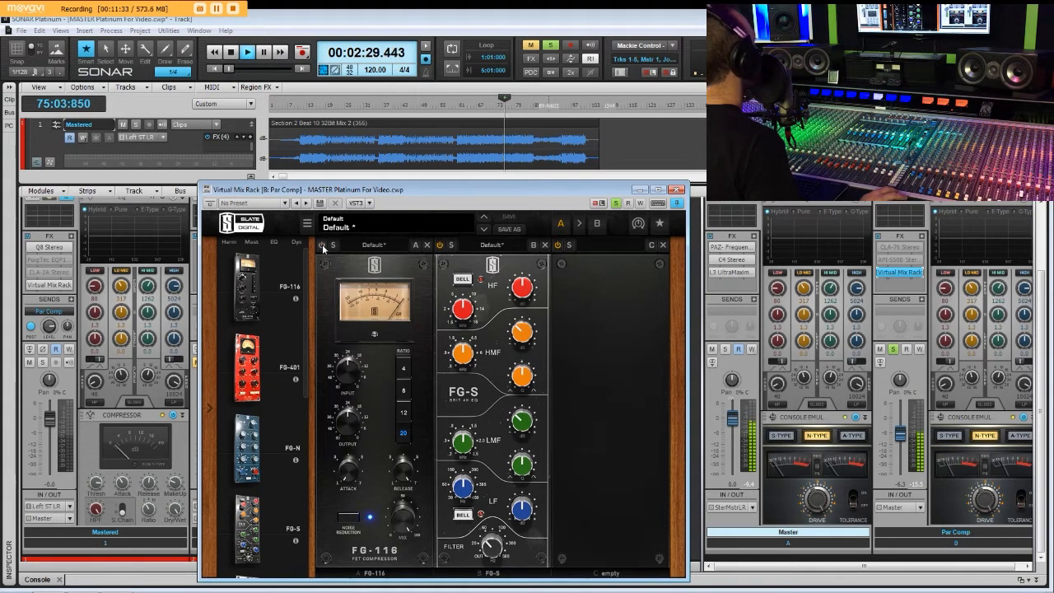
click(322, 243)
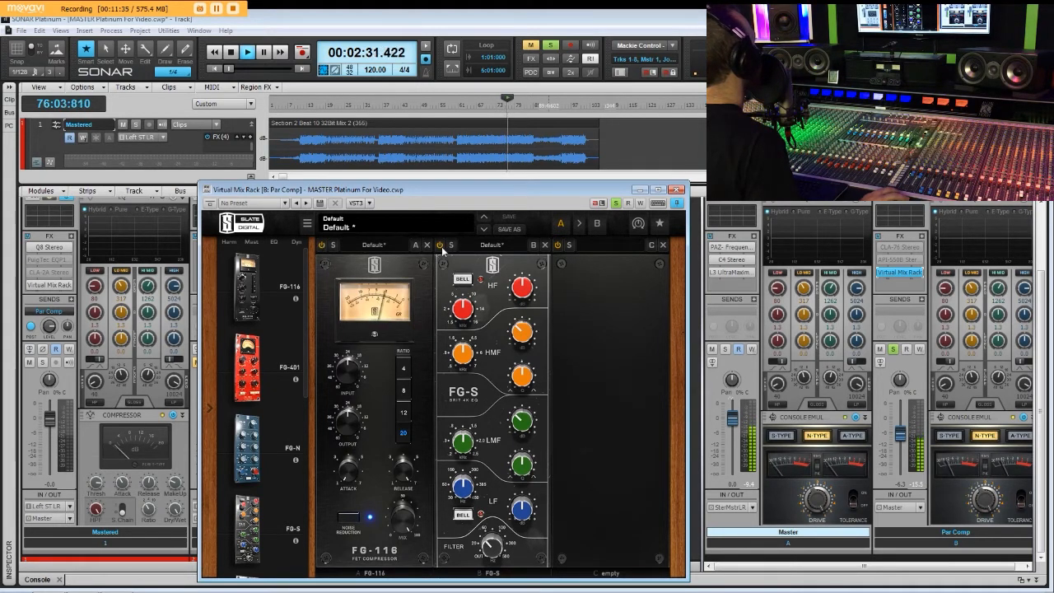
click(322, 244)
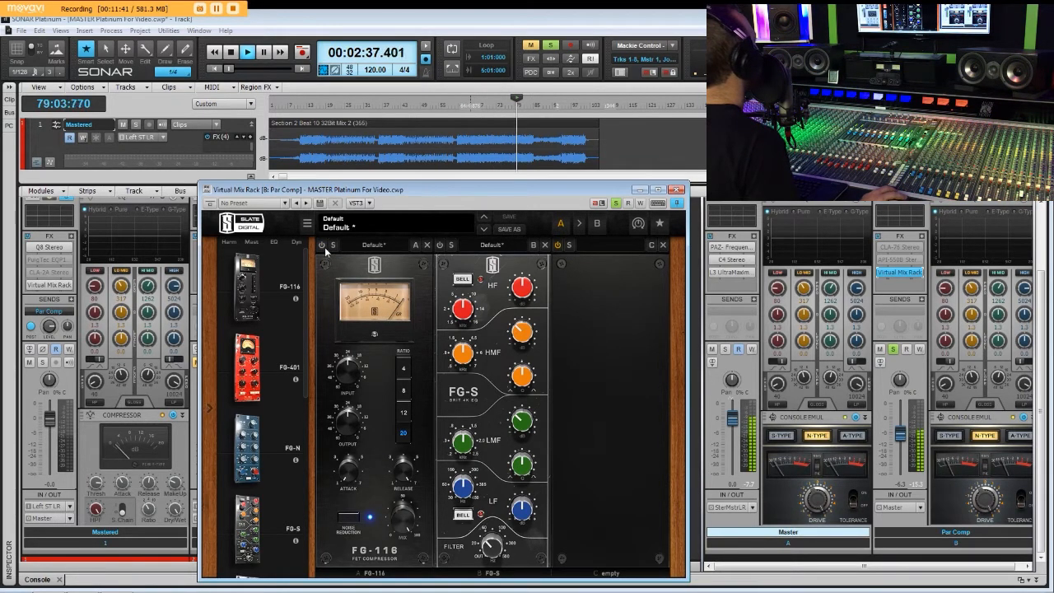
click(322, 245)
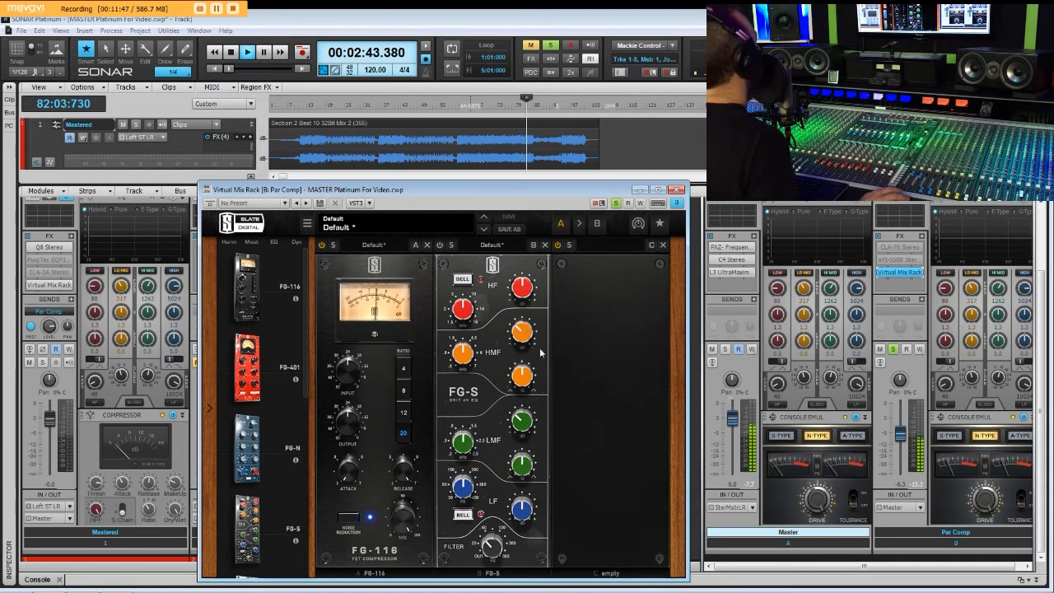
- Replay the soloed Par Comp bus from bar 73, stop playback, close its Virtual Mix Rack, and unsolo the bus
click(499, 110)
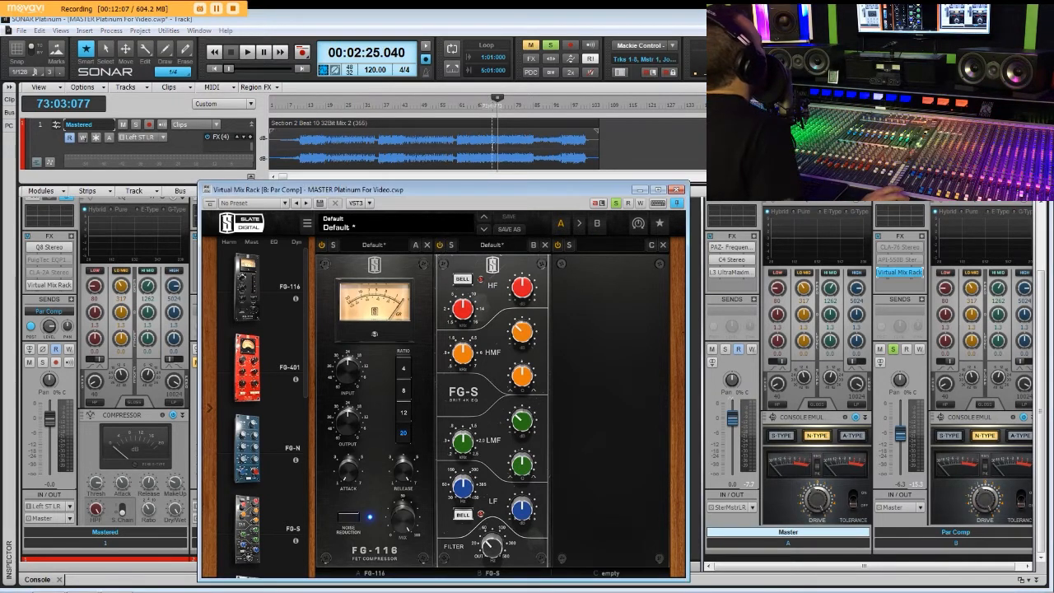
key(space)
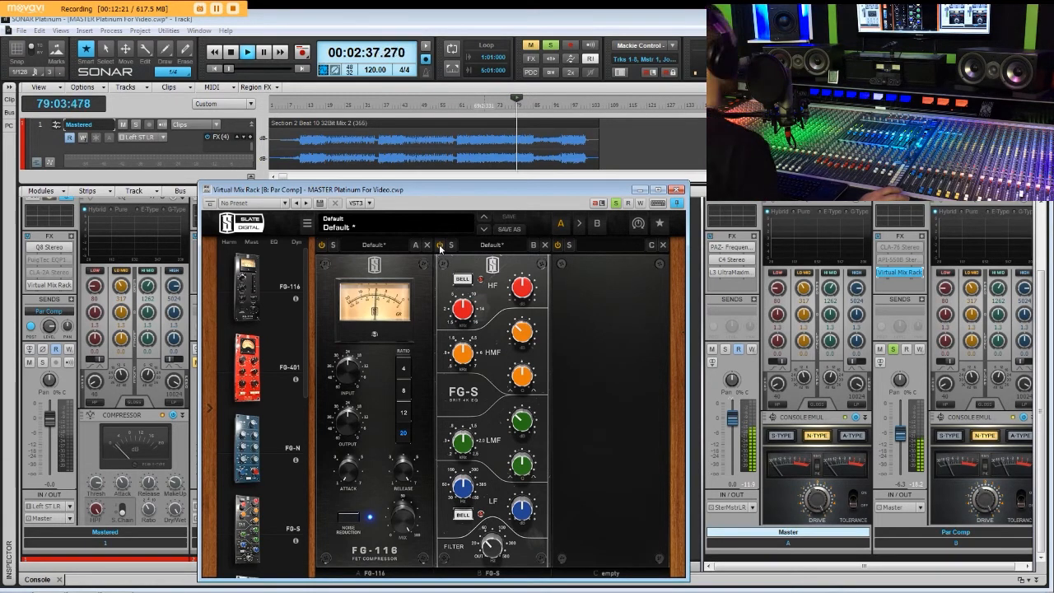
key(space)
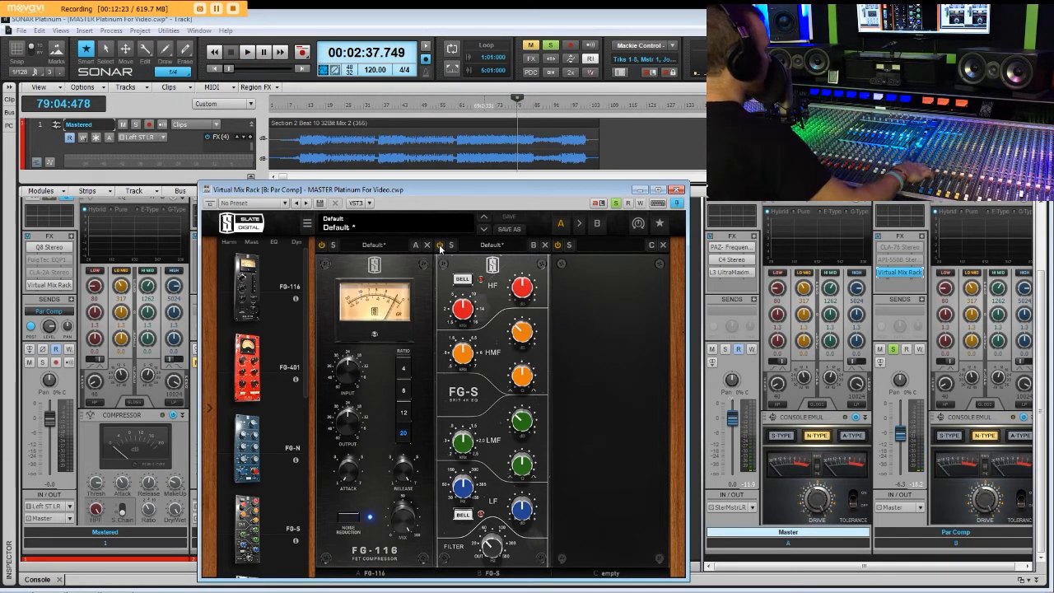
click(676, 190)
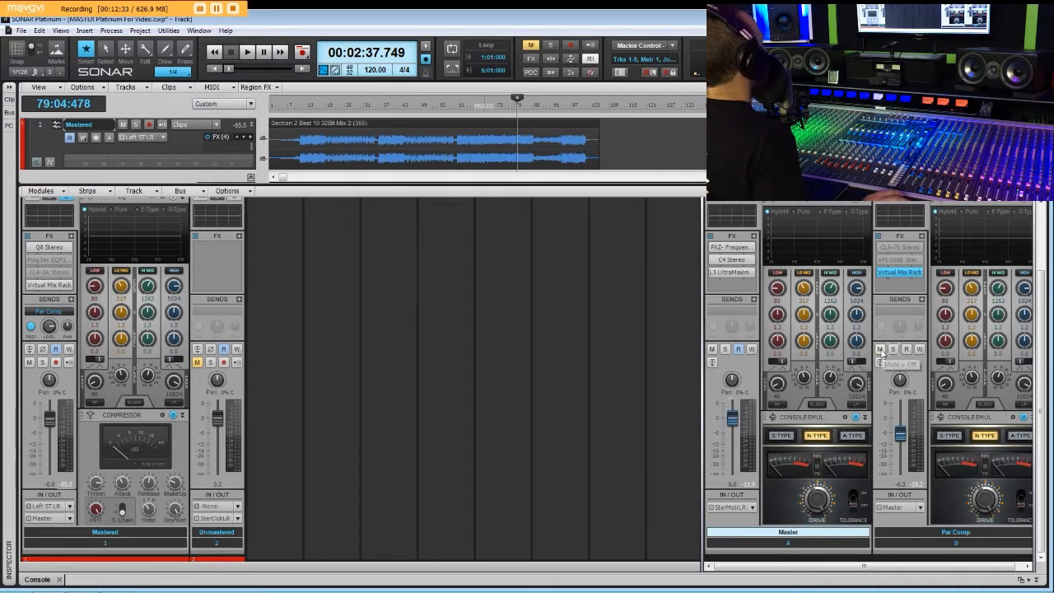
- Play the full mix from bar 73 with the Master's L3 UltraMaximizer open, comparing Par Comp muted and unmuted, and close the L3
click(497, 111)
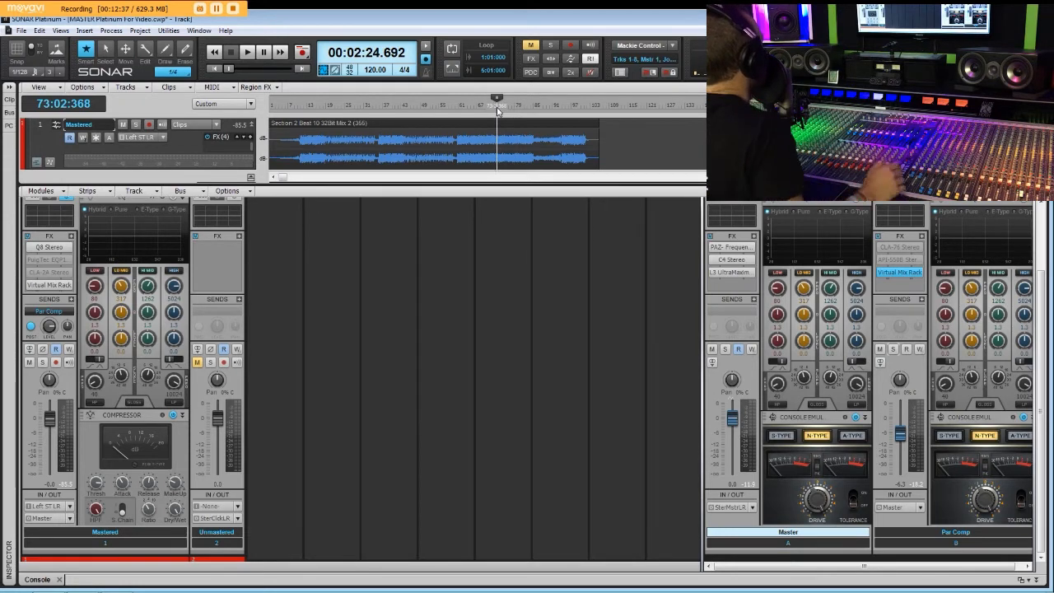
key(space)
double_click(732, 272)
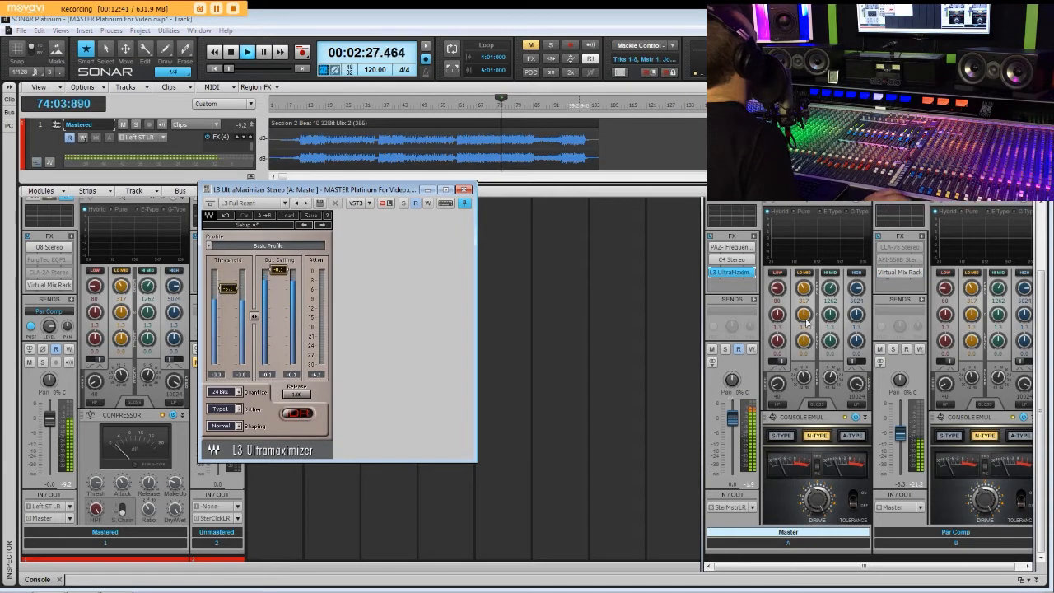
click(881, 350)
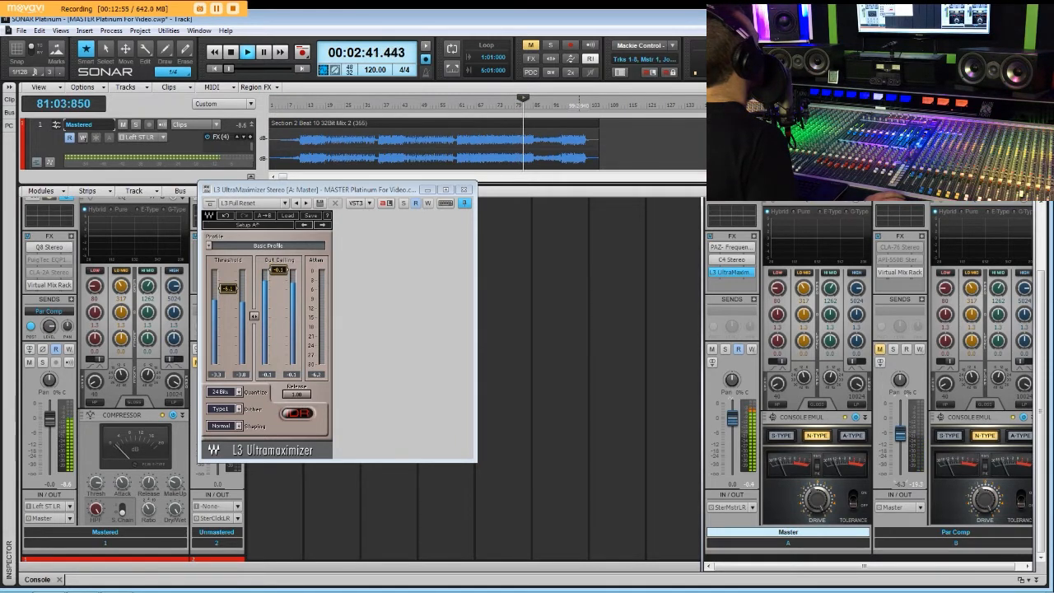
click(881, 350)
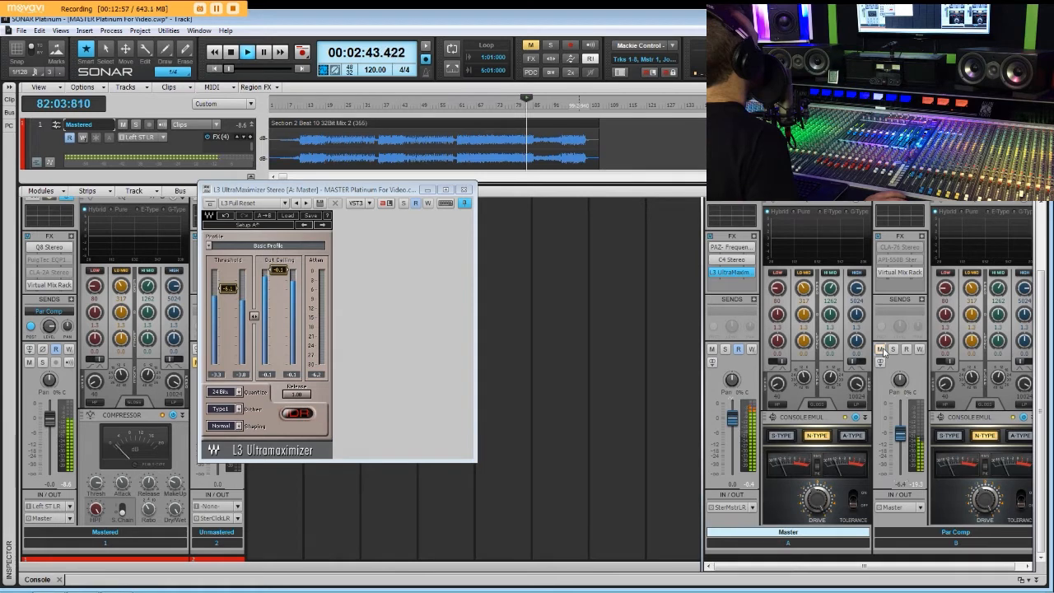
click(464, 190)
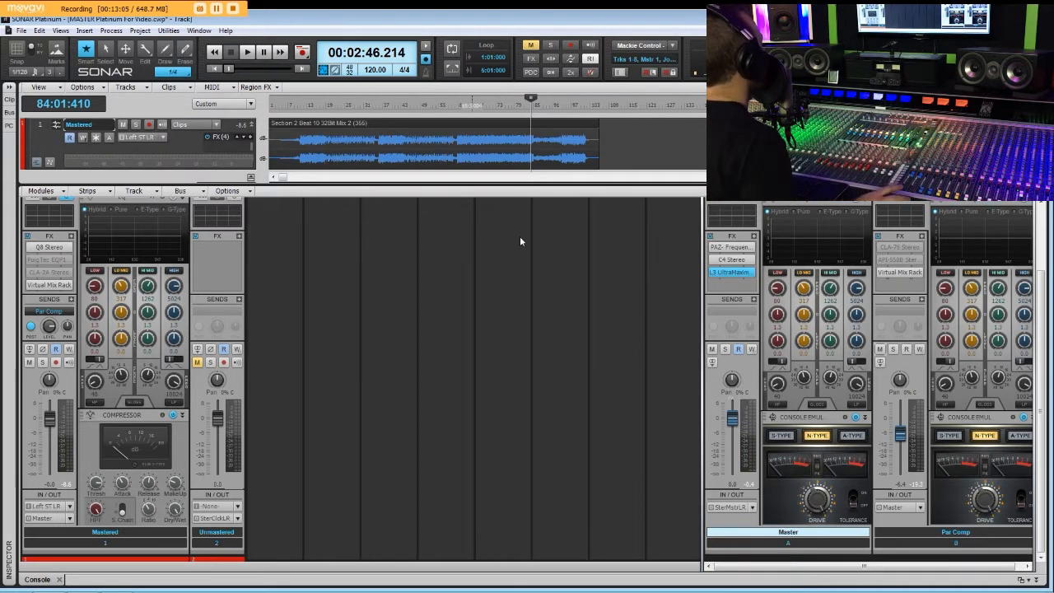
- Return the playhead to bar 74, reopen the Master bus L3 UltraMaximizer, and narrow and reposition its window over the empty console area
click(502, 216)
click(500, 107)
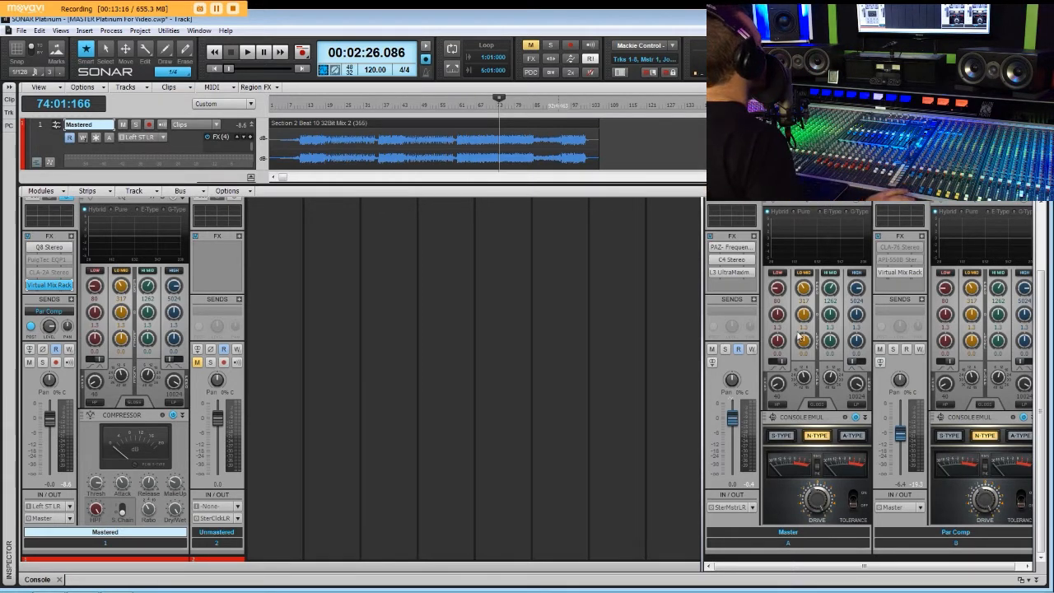
double_click(733, 273)
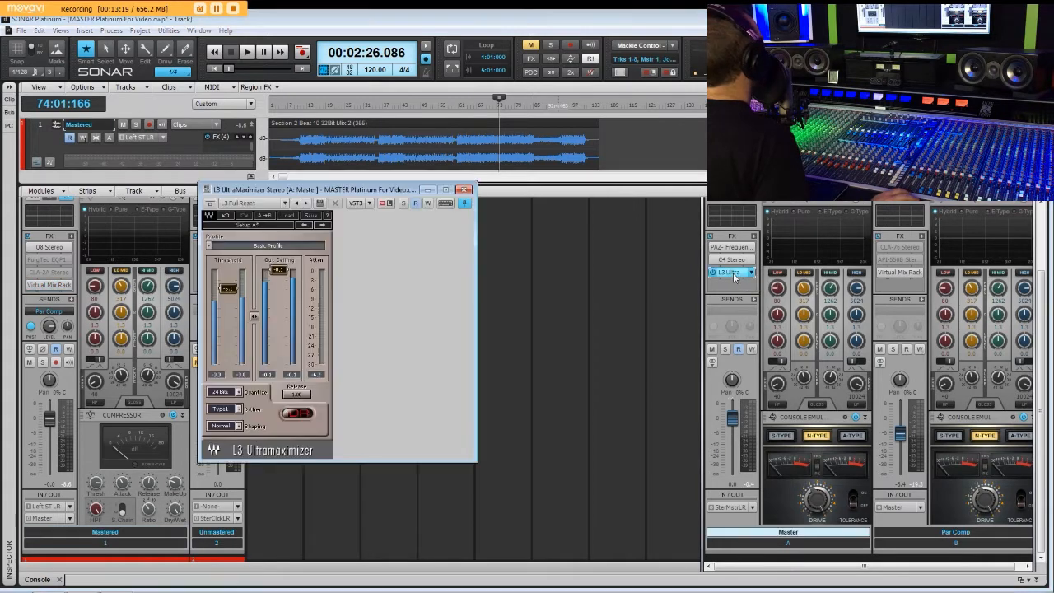
drag(478, 249, 361, 263)
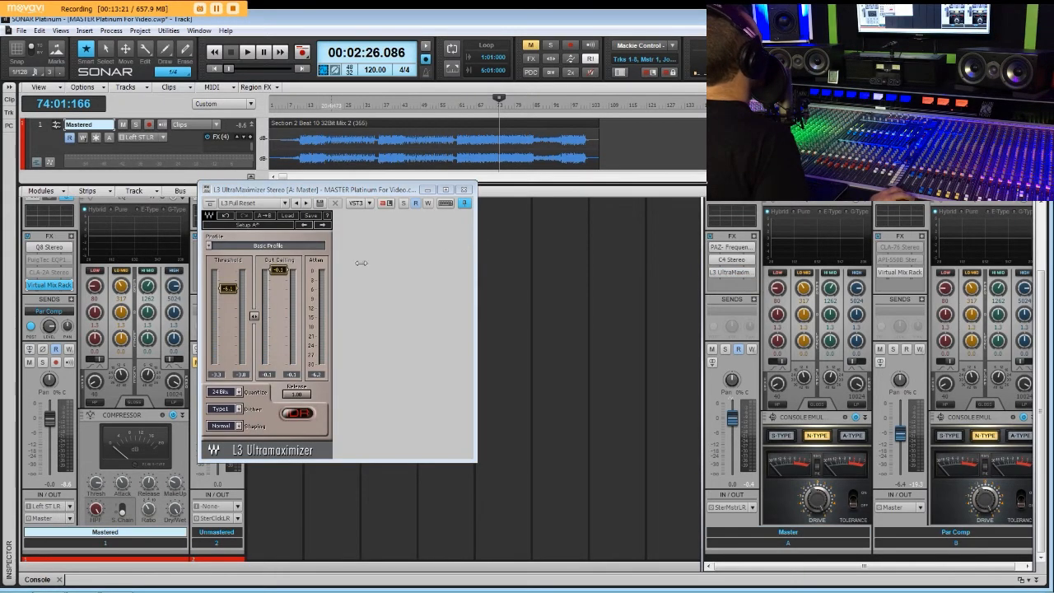
drag(473, 266, 338, 273)
drag(271, 193, 482, 230)
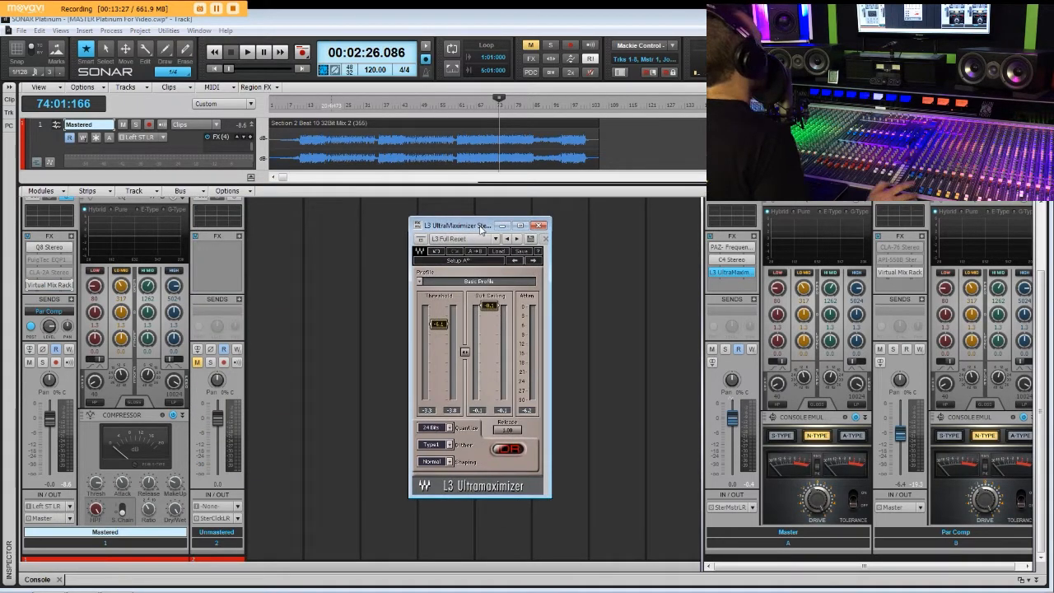
- Lower the L3 UltraMaximizer's threshold by ear while playing the mix from bar 73, then close the plug-in and stop playback
drag(480, 230, 470, 230)
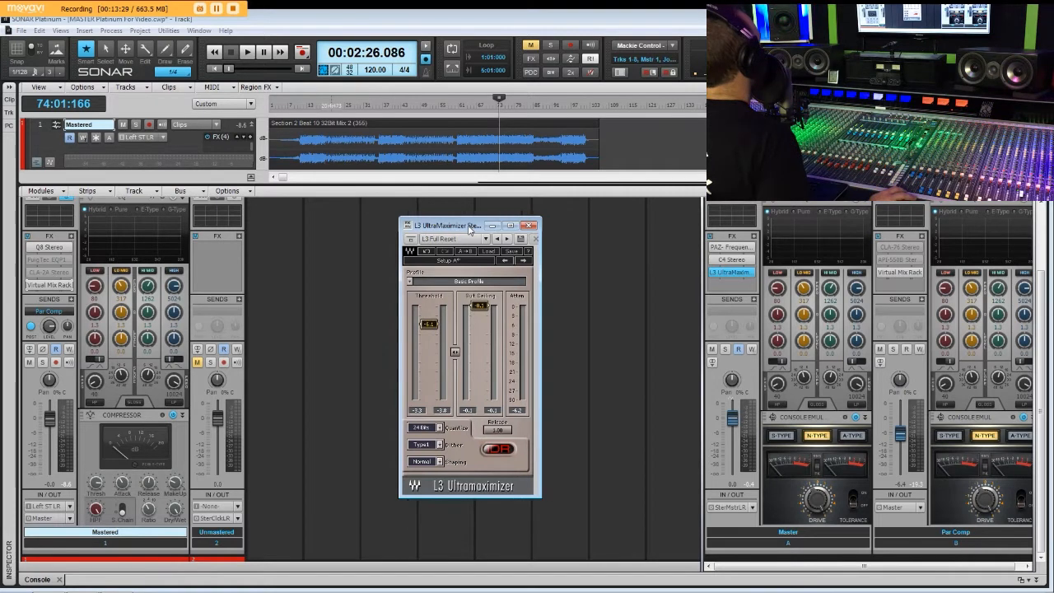
click(498, 109)
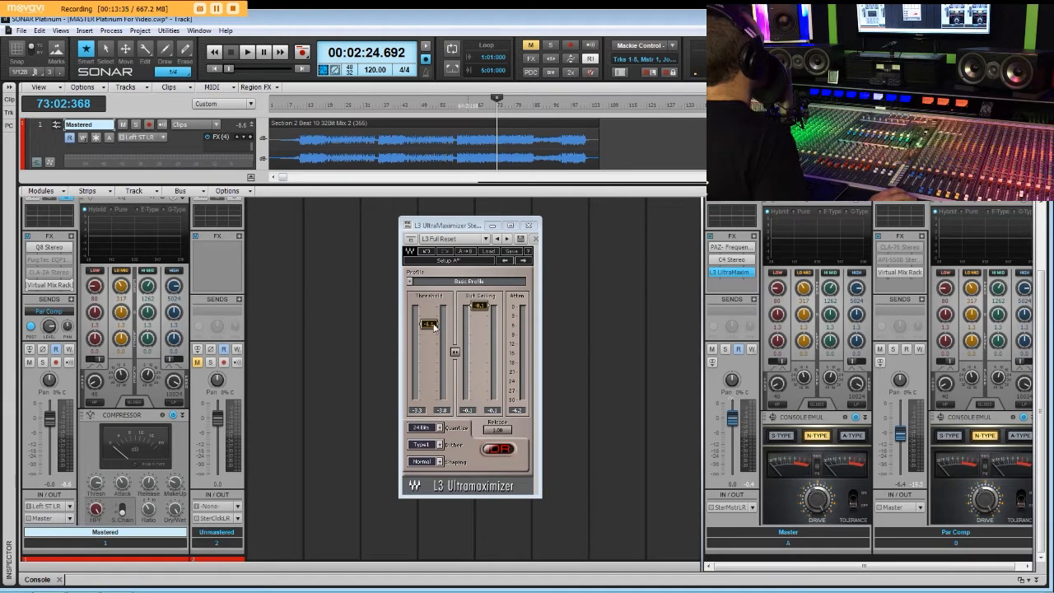
click(486, 309)
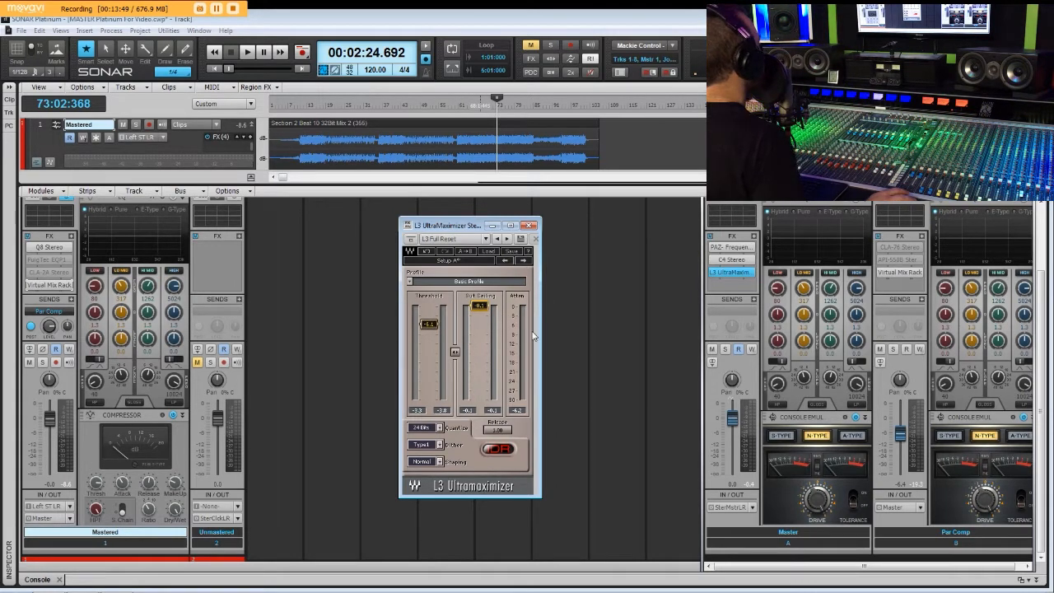
key(space)
drag(428, 324, 429, 333)
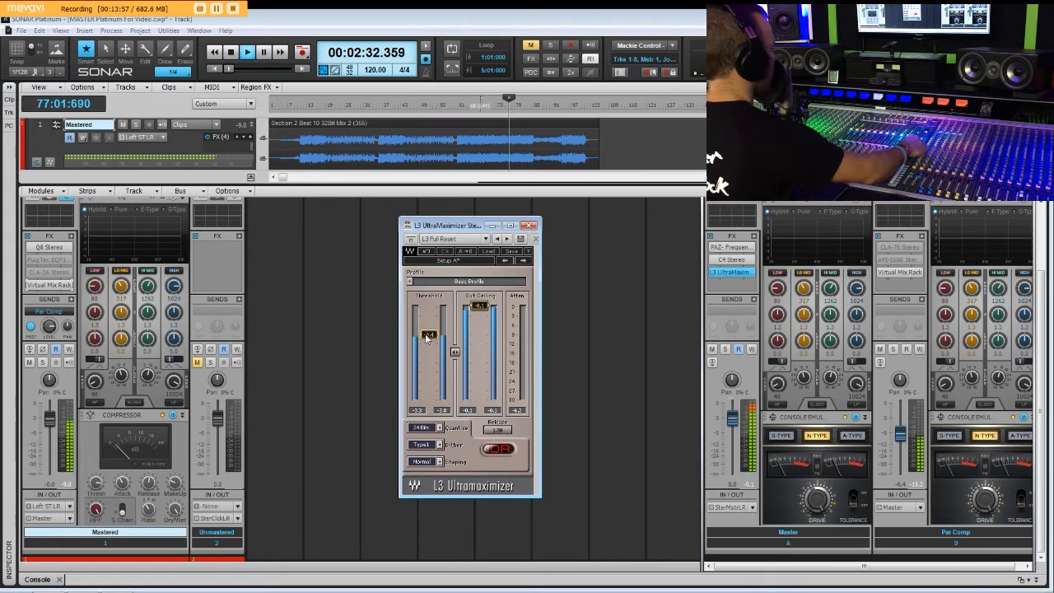
drag(426, 335, 429, 337)
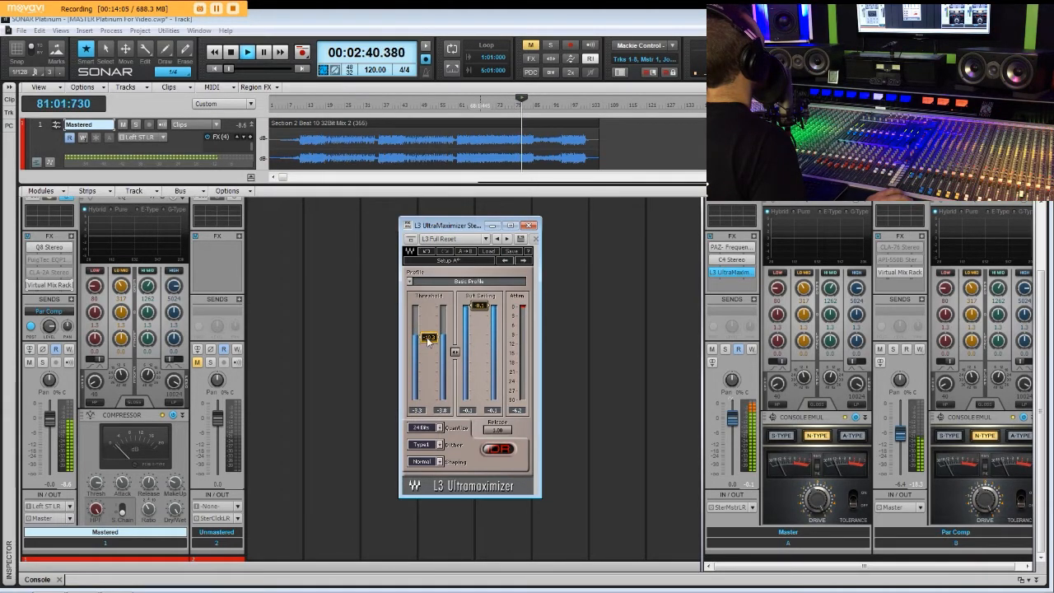
drag(428, 336, 429, 335)
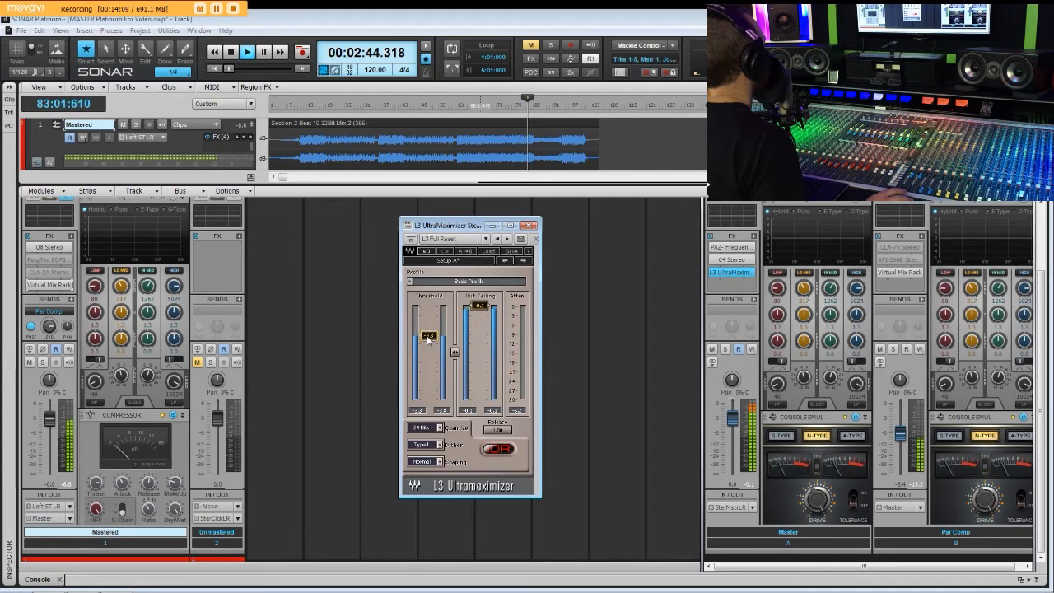
click(532, 227)
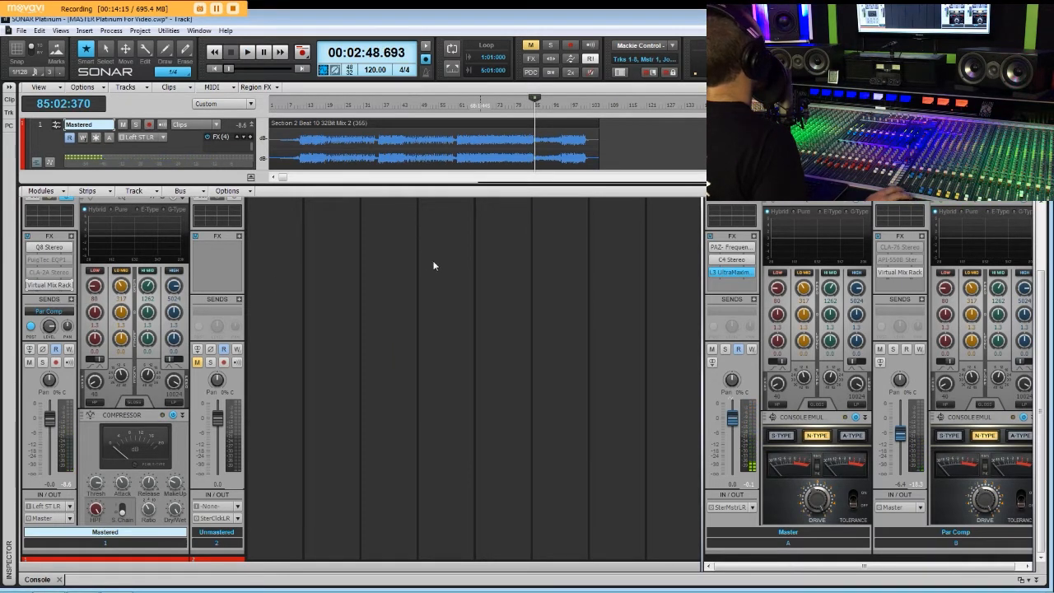
key(space)
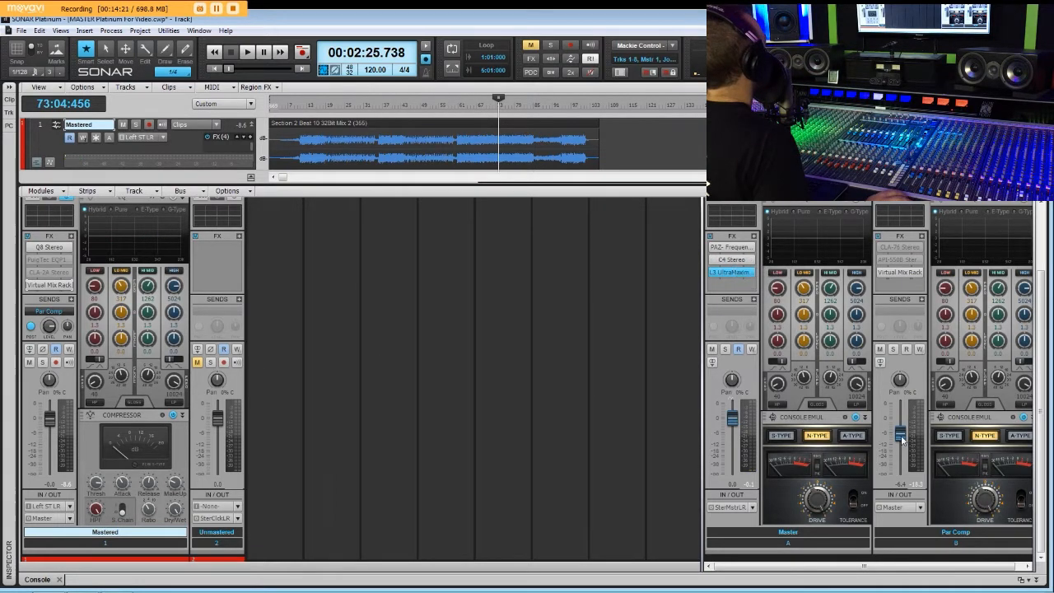
- Lower the Par Comp bus fader to -6.7 dB and replay the mix from about bar 71
drag(900, 434, 901, 436)
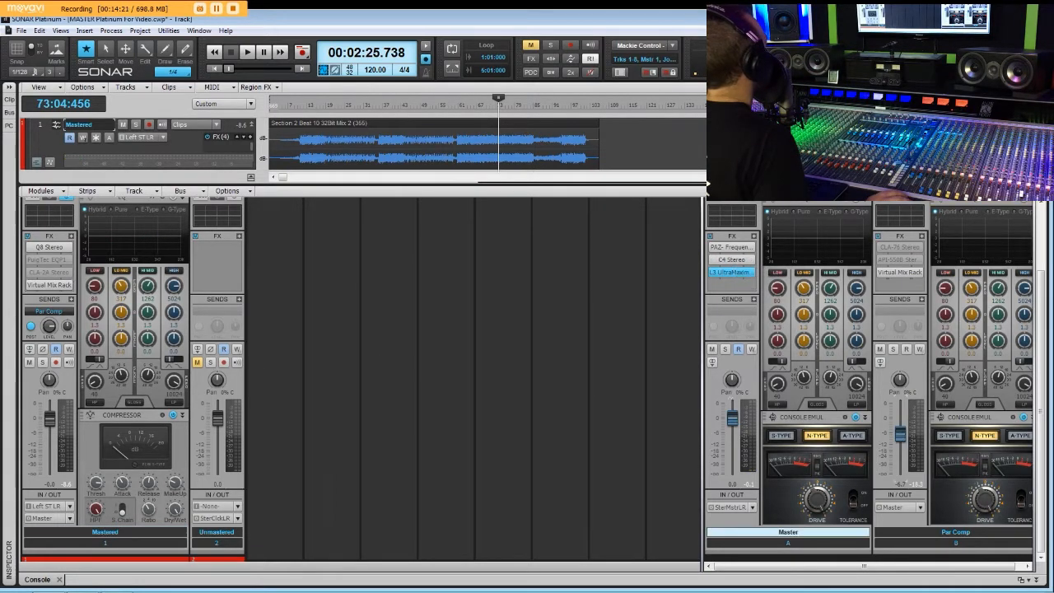
click(492, 105)
key(space)
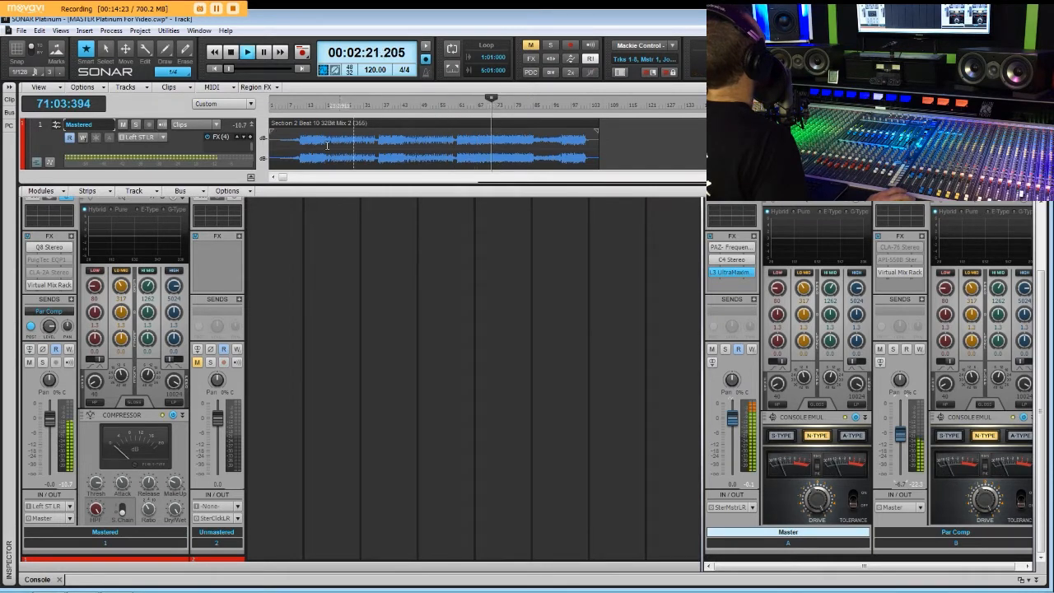
- Examine the Mastered track's Virtual Mix Rack modules during playback, close the rack, and stop the mix
double_click(50, 284)
drag(574, 229, 399, 176)
mouse_move(436, 371)
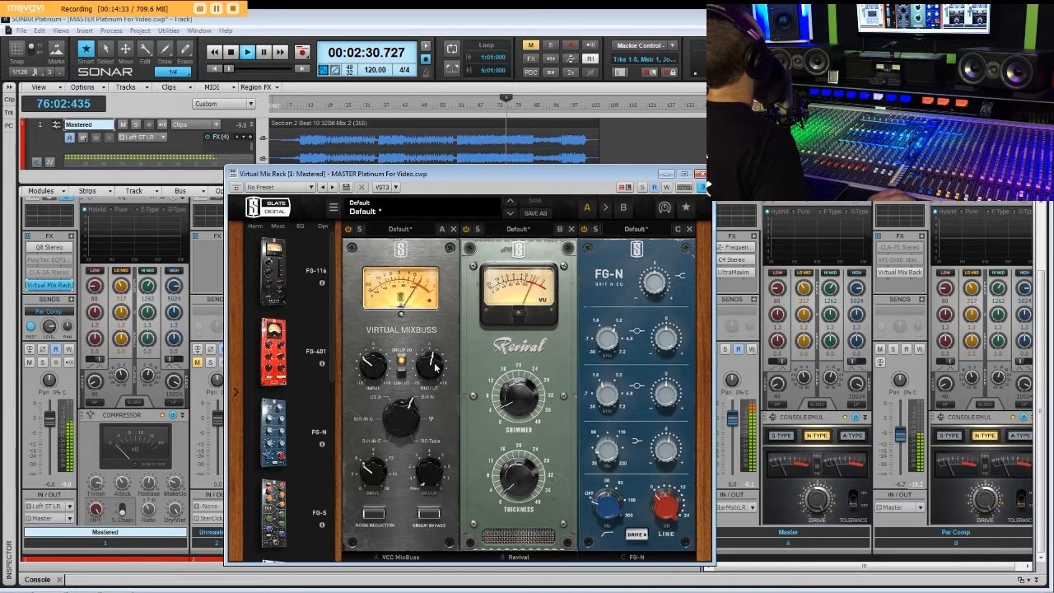
click(702, 173)
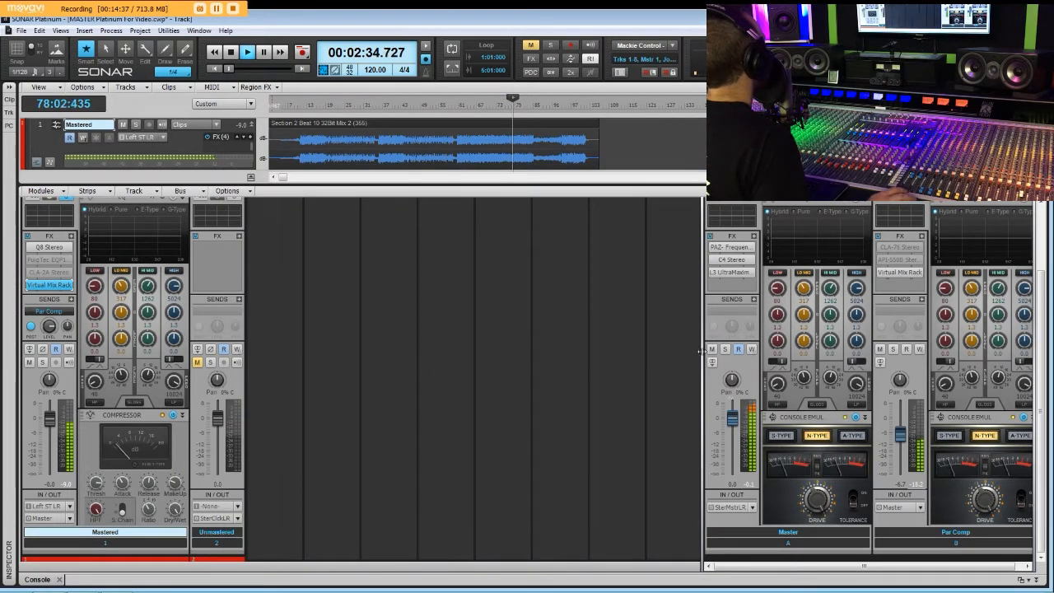
key(space)
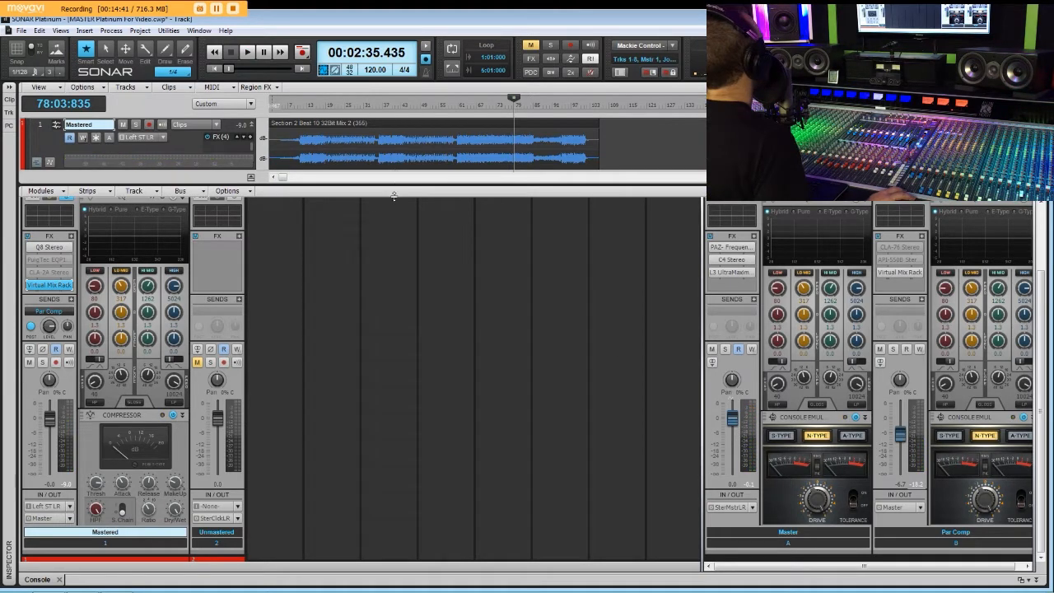
- Enlarge the track area to show both the Mastered and Unmastered tracks, and place the playhead in bar 10
drag(397, 206, 400, 253)
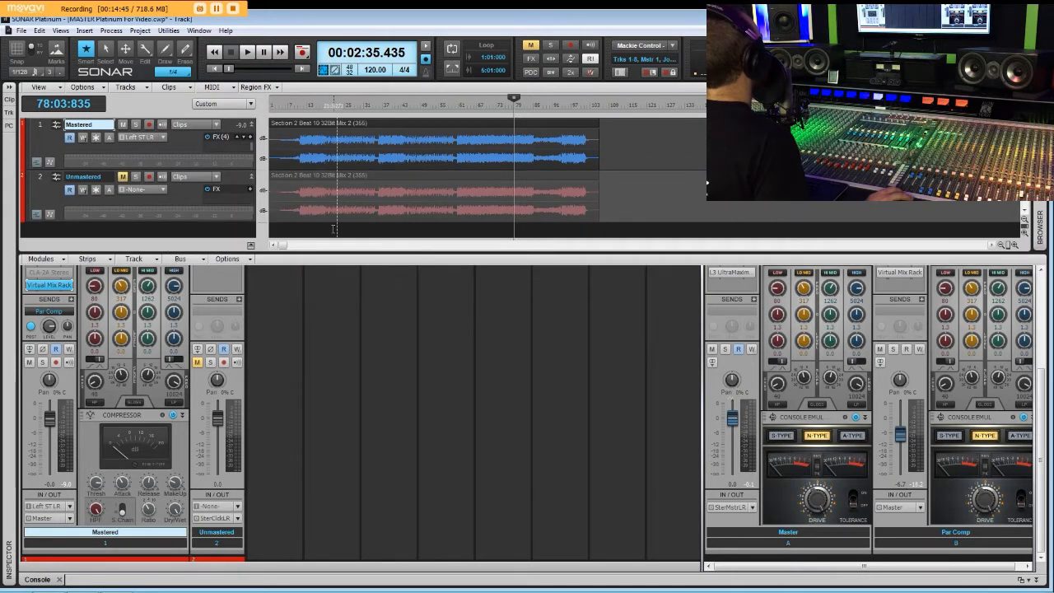
click(300, 227)
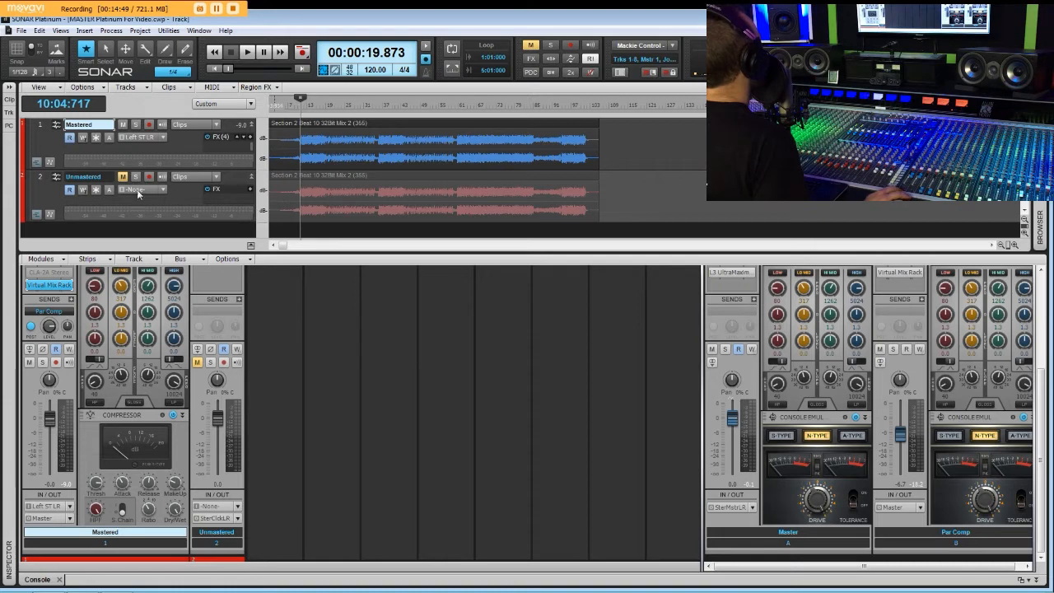
click(459, 203)
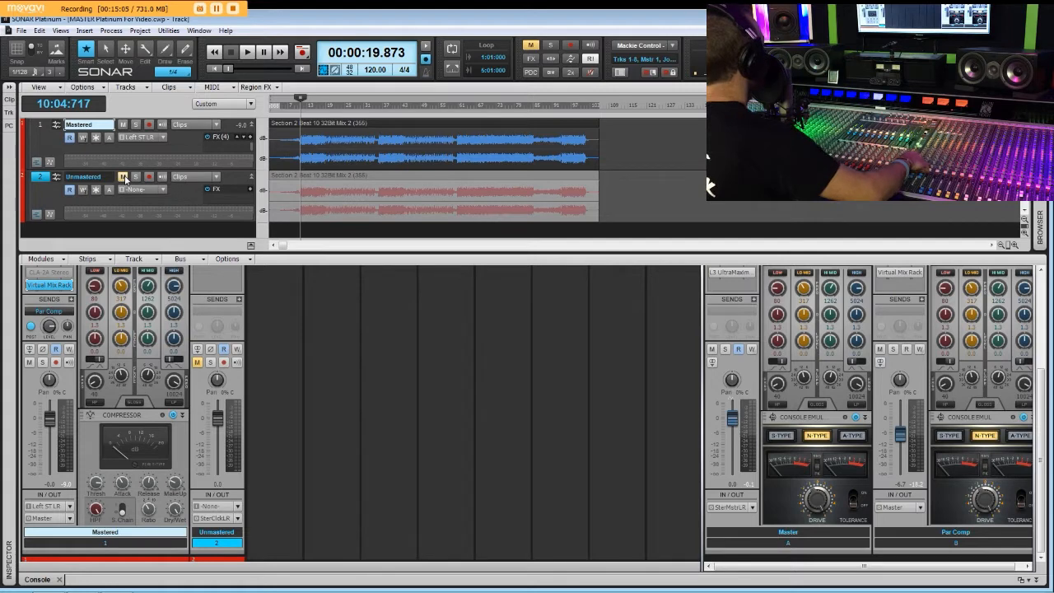
- Play the mix from bar 10 and unmute the Unmastered track for a comparison with the Mastered one
key(space)
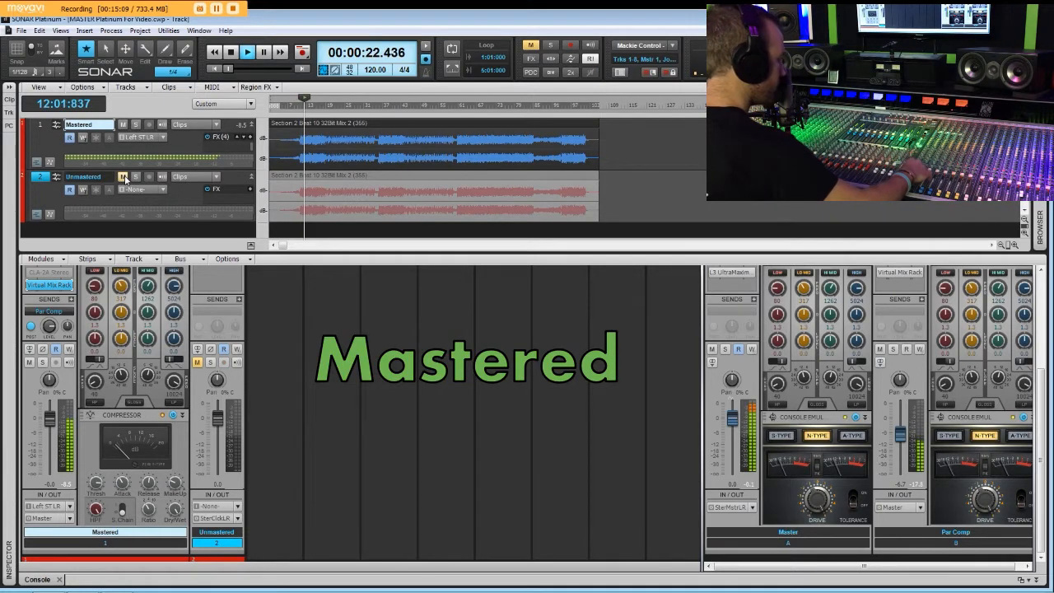
click(122, 176)
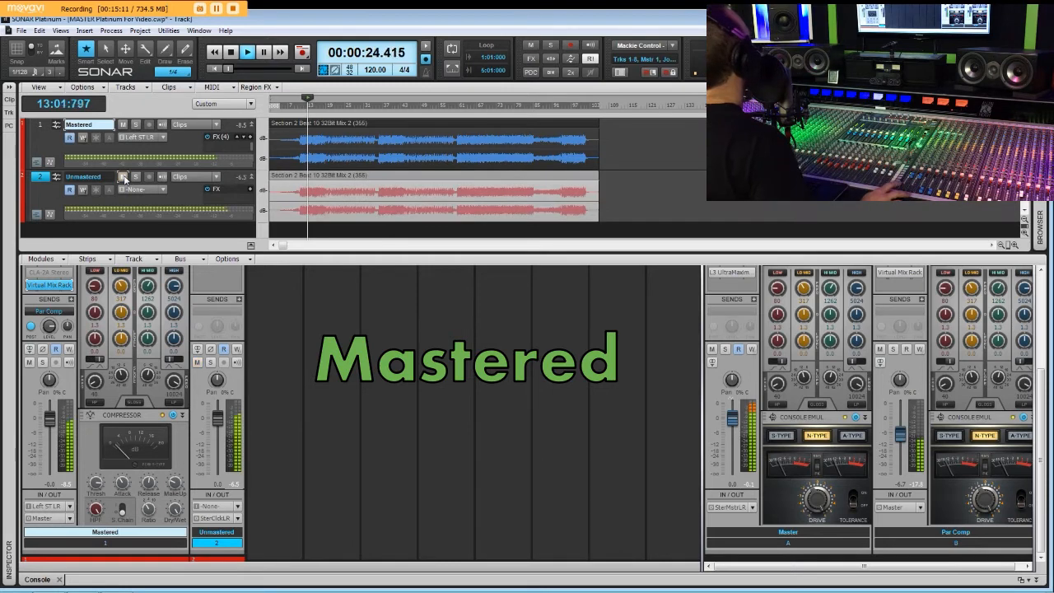